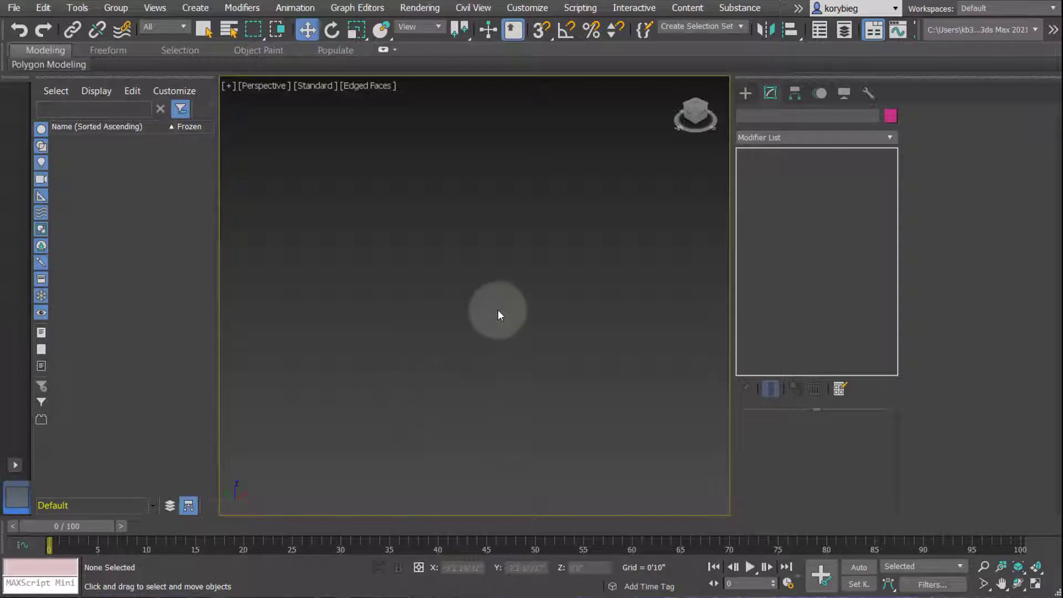
Create a standard plane about 15'3" long and 14'1" wide in the perspective view
click(746, 93)
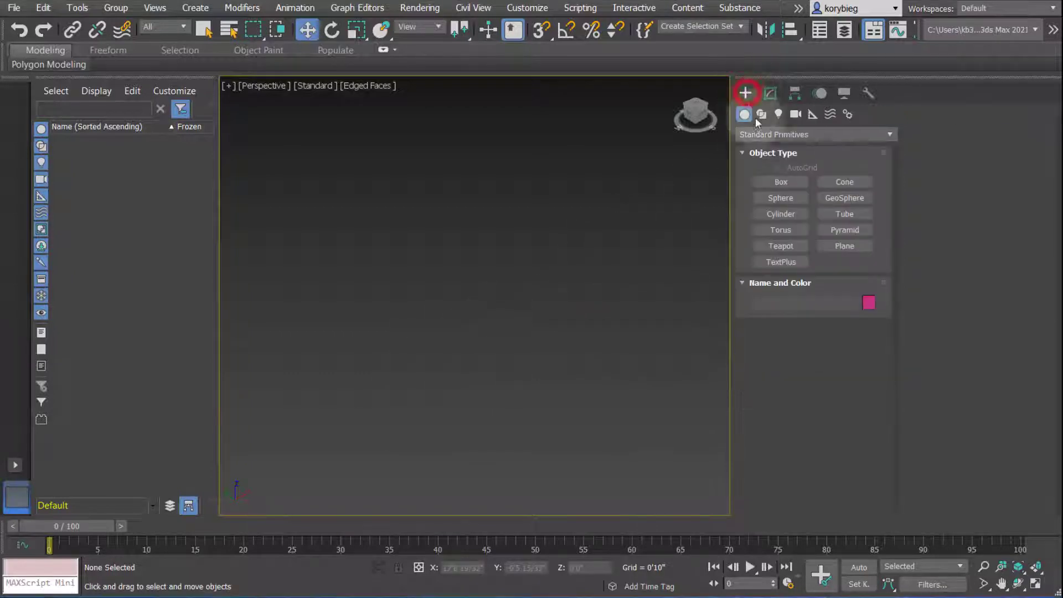
click(838, 243)
drag(441, 173, 437, 480)
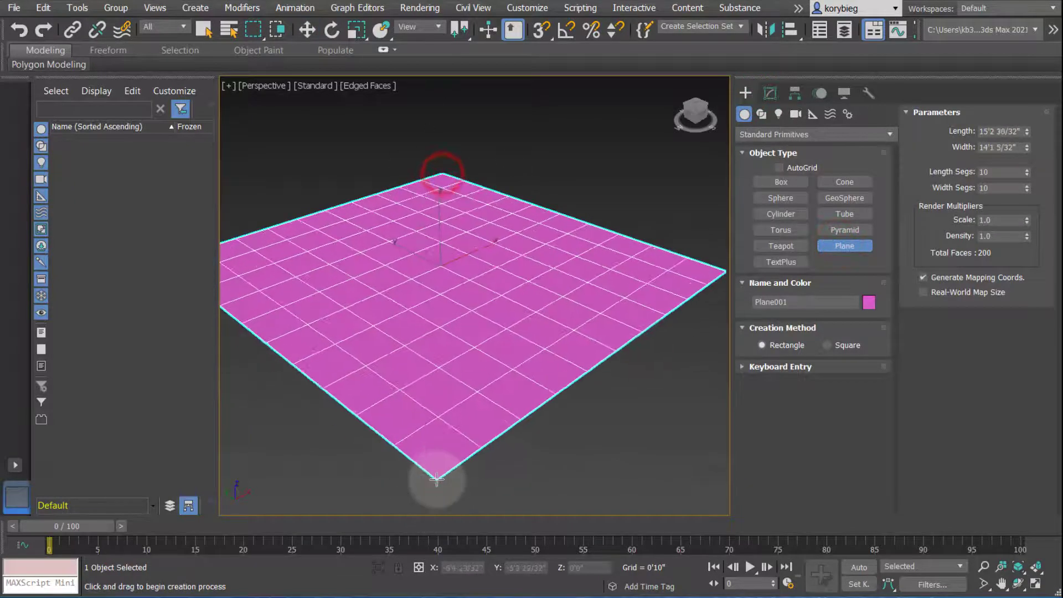
Add an Edit Poly modifier to the plane and enter its Vertex sub-object level
alt+middle_drag(498, 354, 535, 365)
click(771, 92)
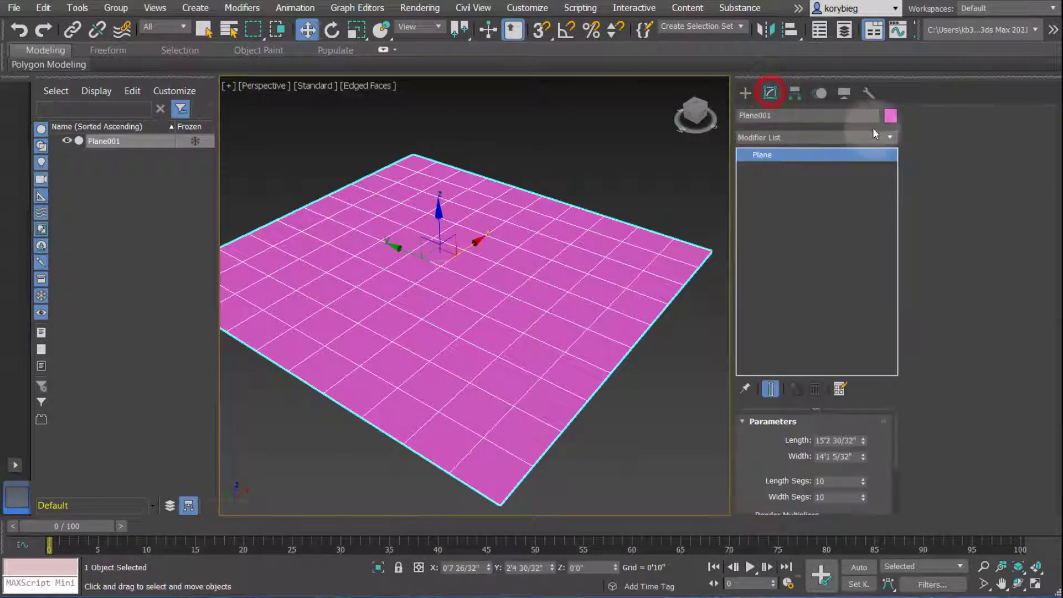
click(874, 134)
scroll(765, 480, down, 5)
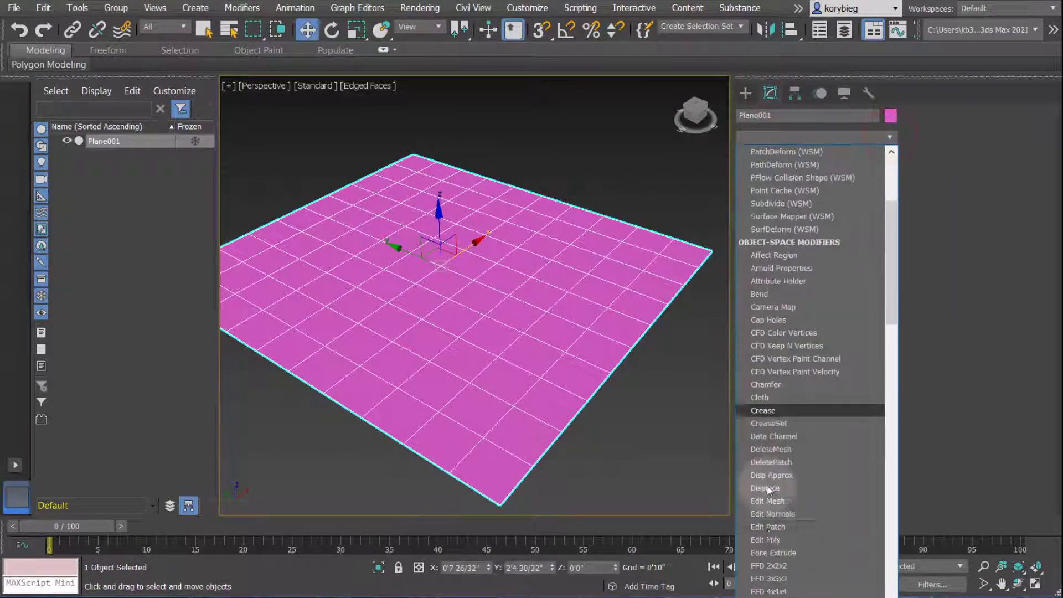
click(767, 540)
click(759, 155)
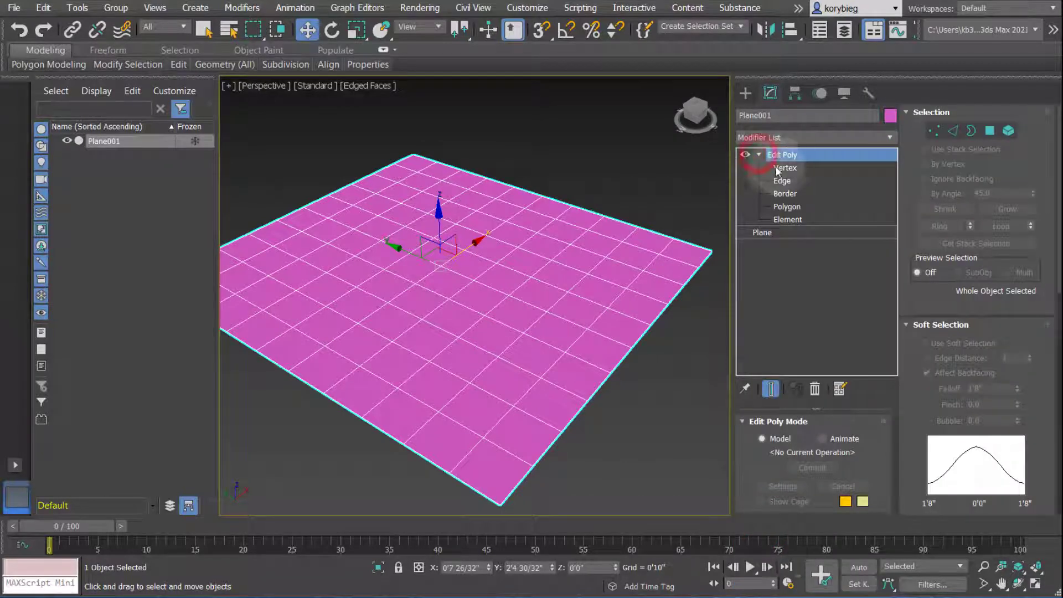
click(783, 168)
Remove a single interior vertex from the plane's grid with the Remove operation
alt+middle_drag(504, 325, 486, 334)
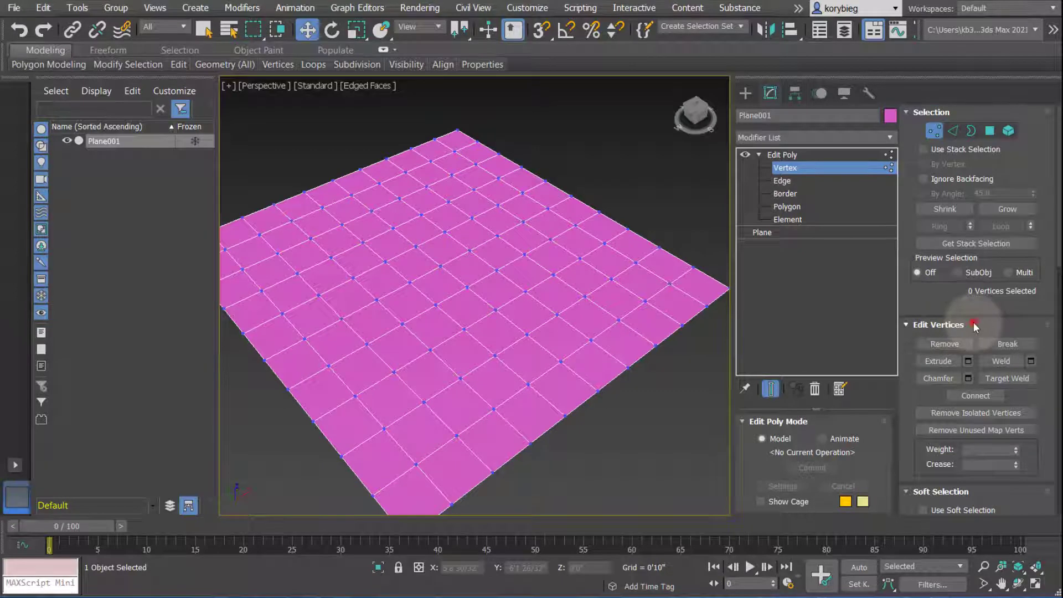
drag(972, 321, 965, 194)
middle_drag(506, 308, 539, 314)
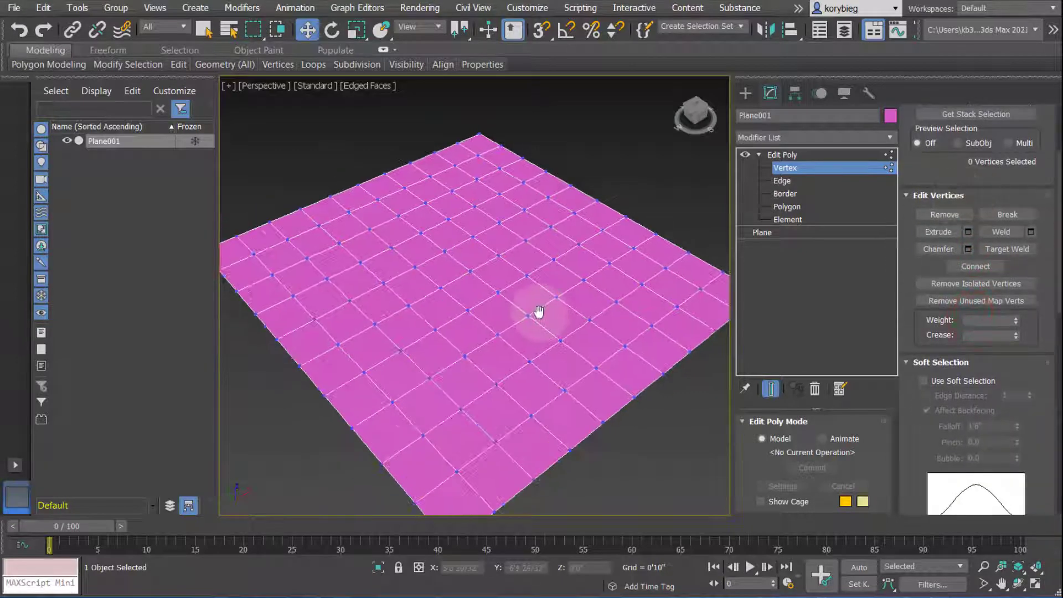
click(583, 281)
alt+middle_drag(583, 332, 550, 354)
click(938, 215)
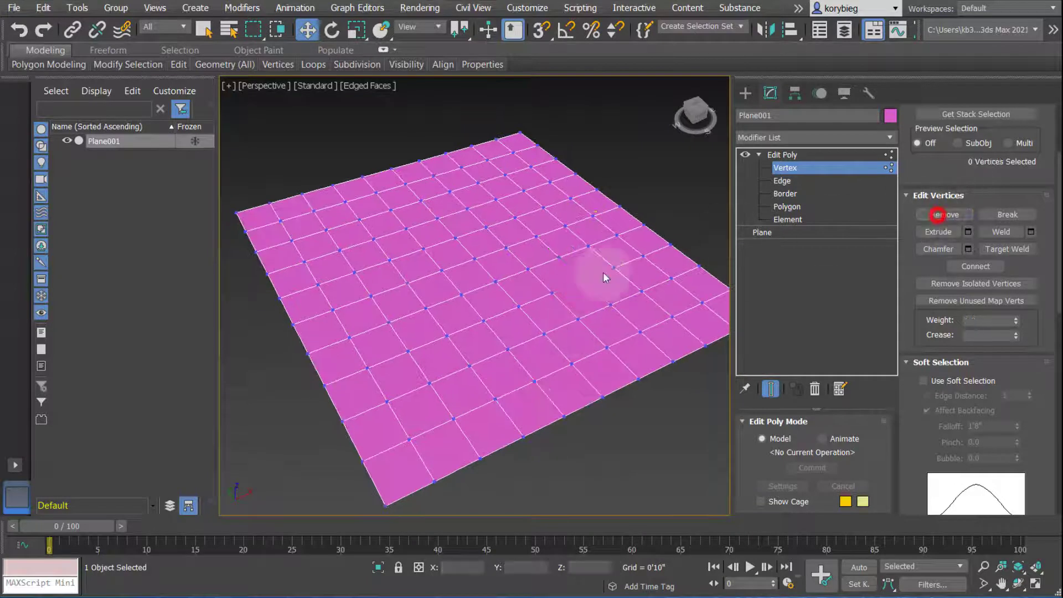
Break an interior vertex near the middle of the plane into separate vertices
alt+middle_drag(606, 278, 889, 213)
click(1009, 216)
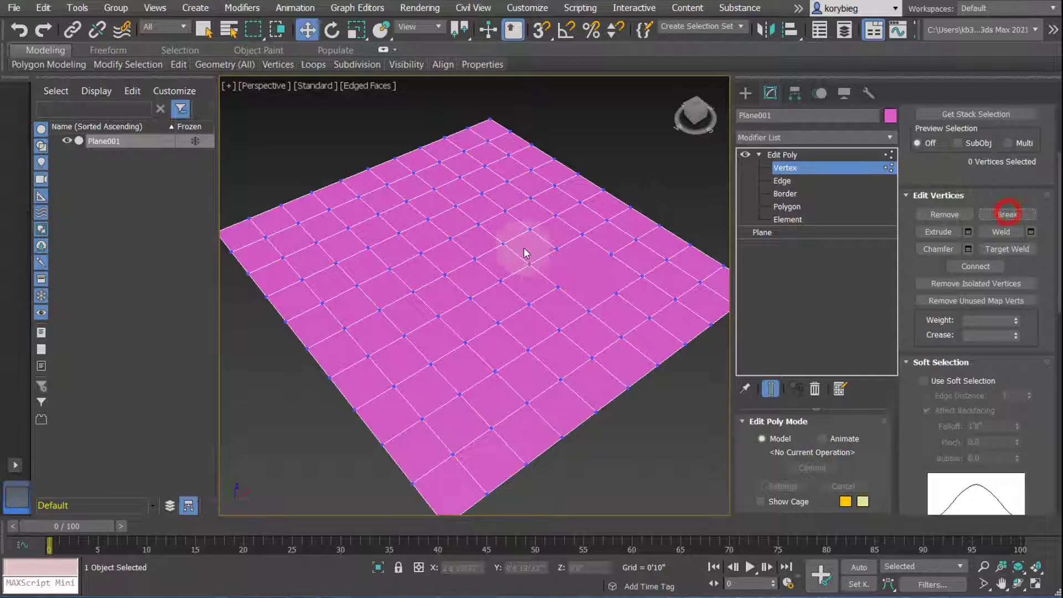
alt+middle_drag(523, 249, 410, 252)
click(428, 255)
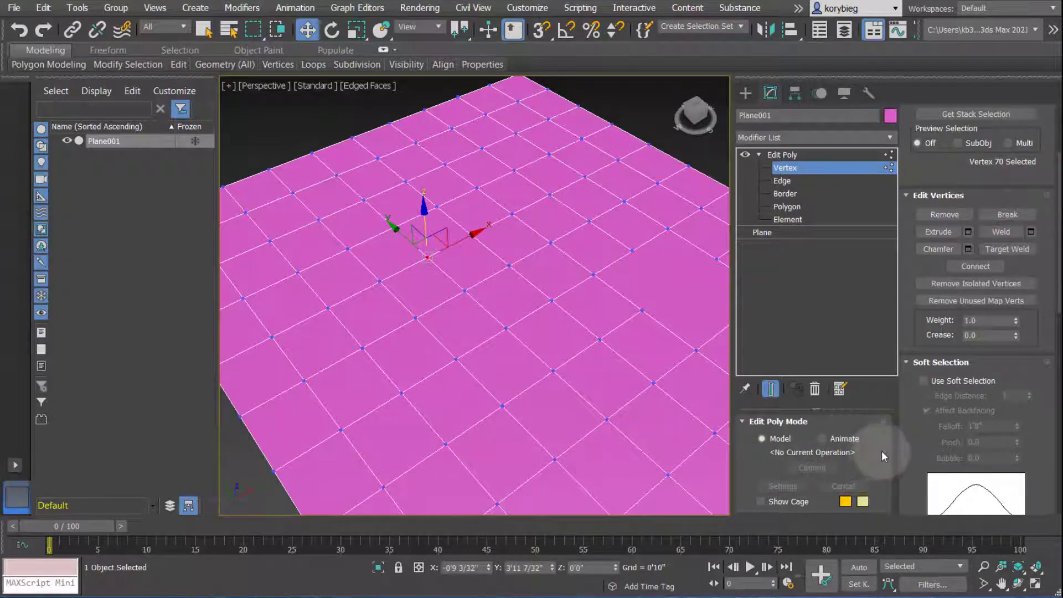
click(870, 423)
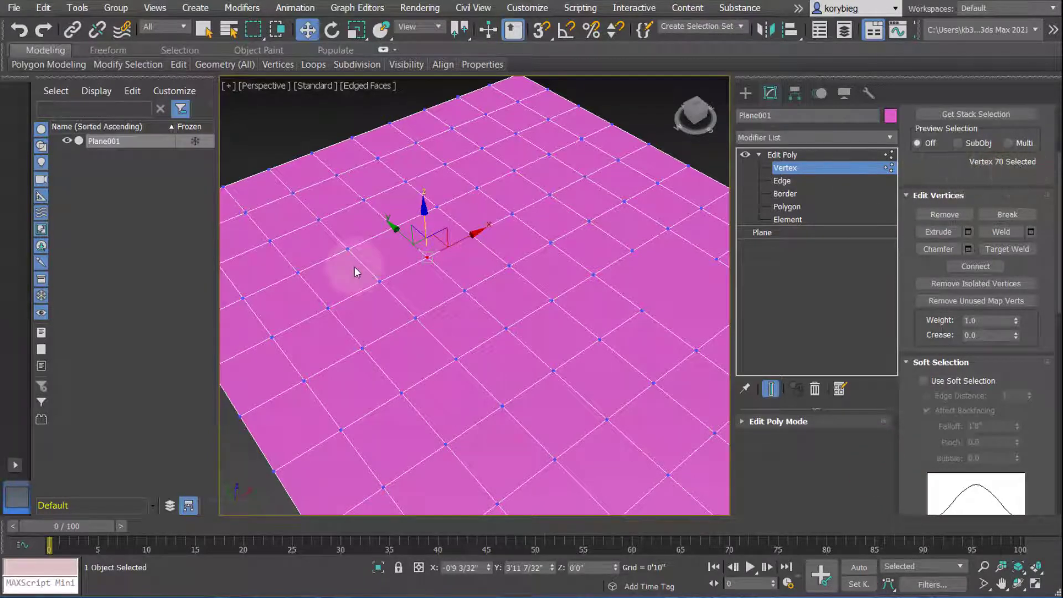
click(389, 122)
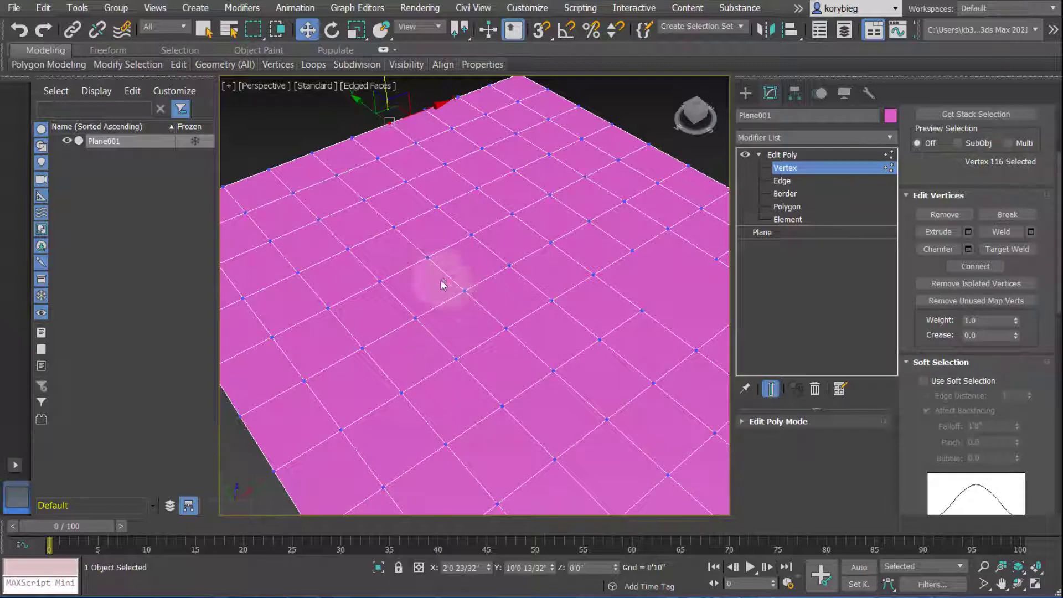
click(465, 289)
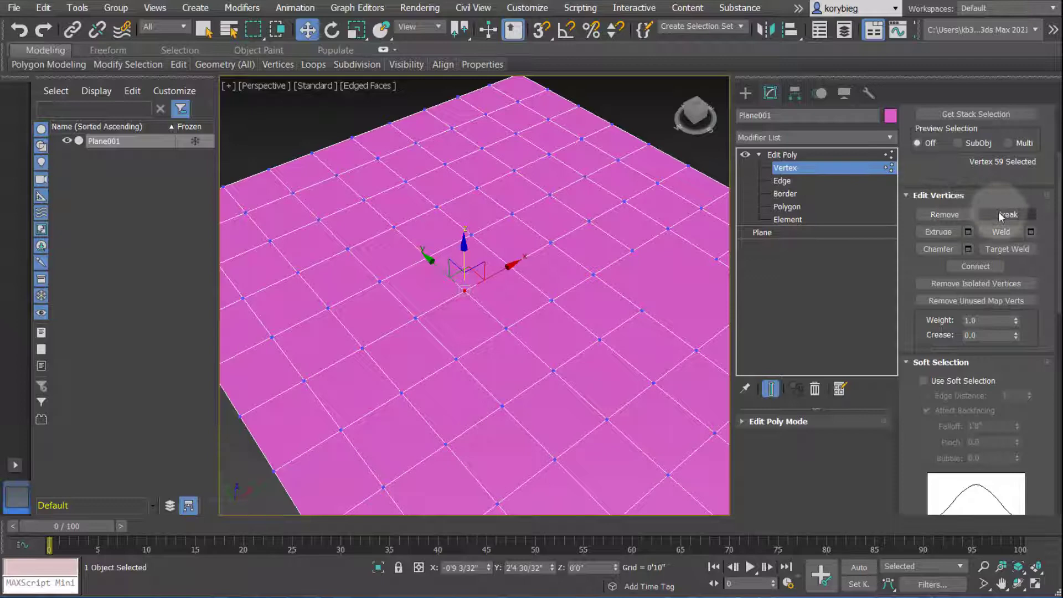
click(1001, 214)
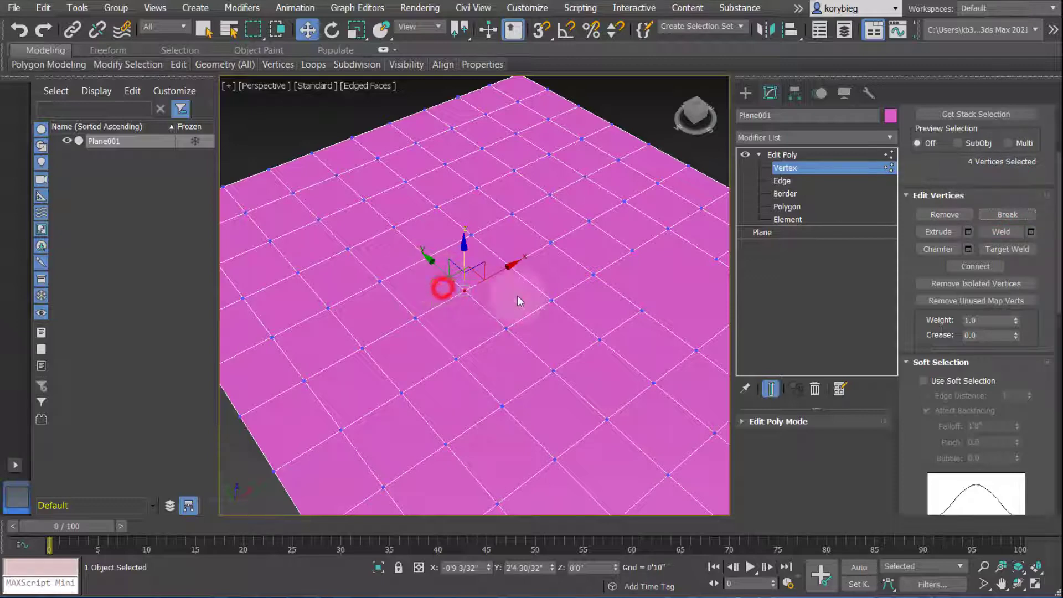
Move the individual split vertices to different heights along Z to open a star-shaped hole in the mesh
click(468, 299)
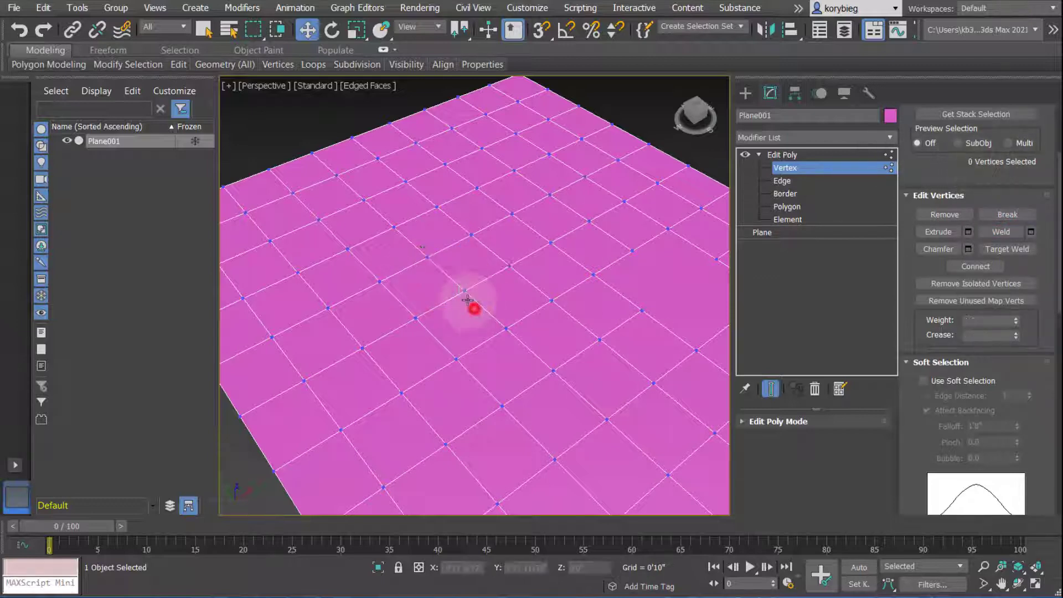
click(465, 294)
drag(463, 260, 463, 244)
mouse_move(466, 294)
mouse_down()
mouse_move(464, 310)
mouse_move(466, 266)
mouse_move(463, 291)
mouse_up()
click(463, 290)
drag(463, 246, 464, 288)
Extrude a grid vertex beside the star-shaped hole with a height of 2'7 14/32" and a width of 0'8 13/32"
alt+middle_drag(469, 292, 381, 311)
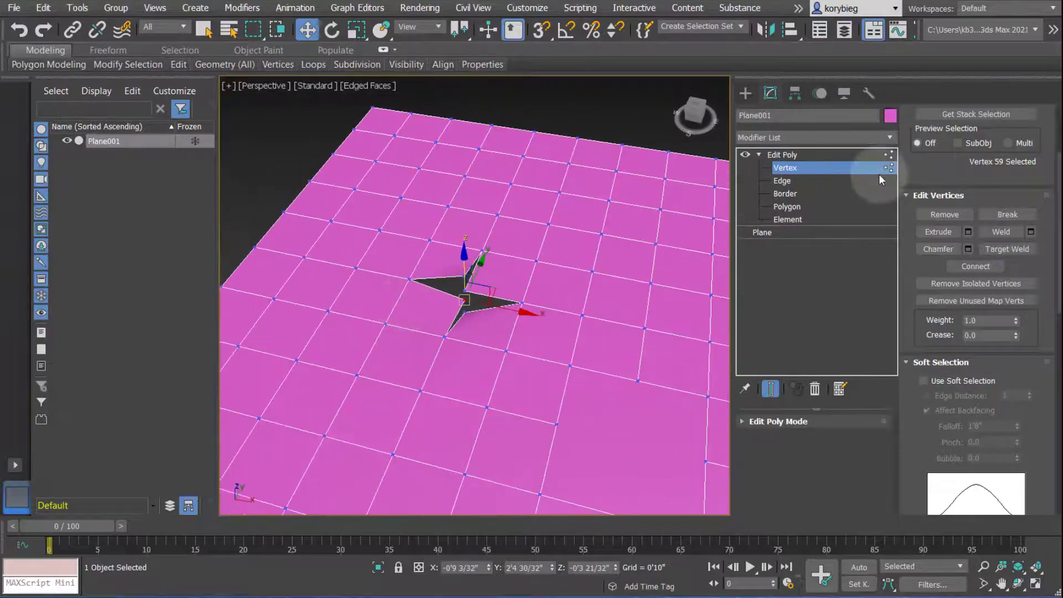
click(593, 272)
alt+middle_drag(648, 239, 571, 271)
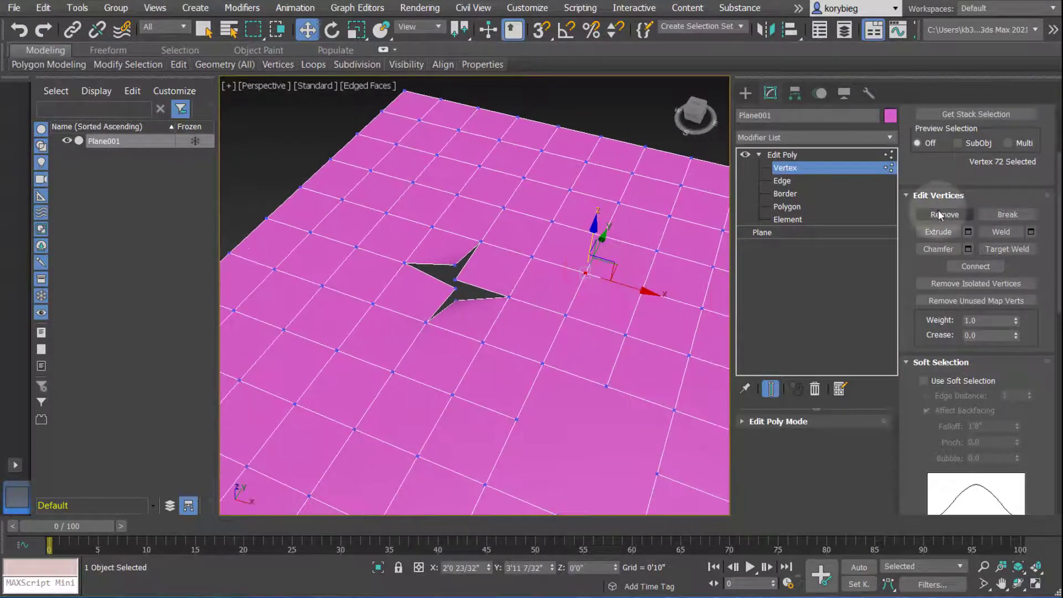
click(968, 232)
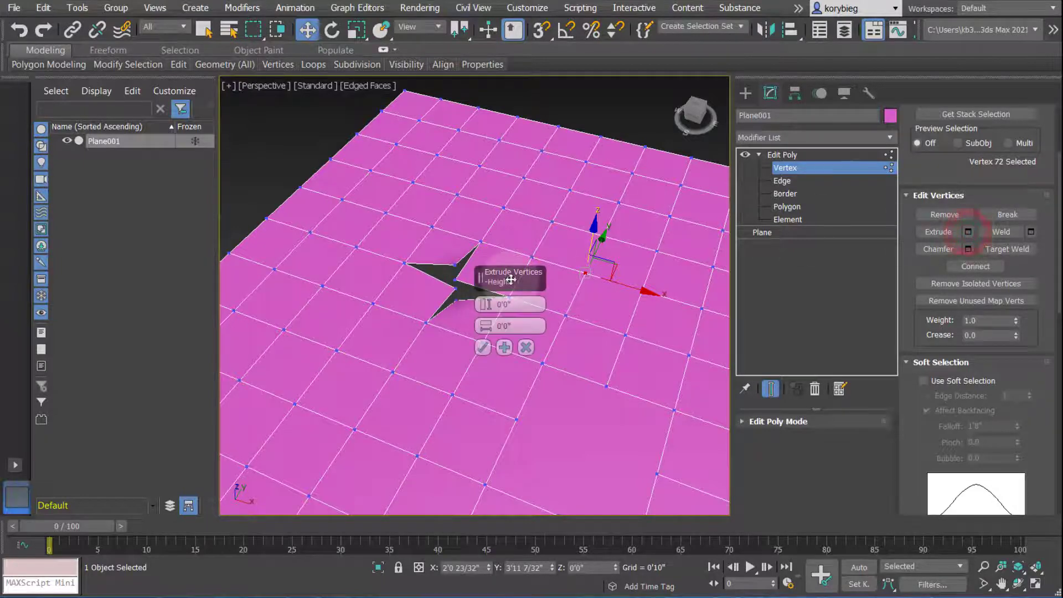
drag(487, 169, 395, 160)
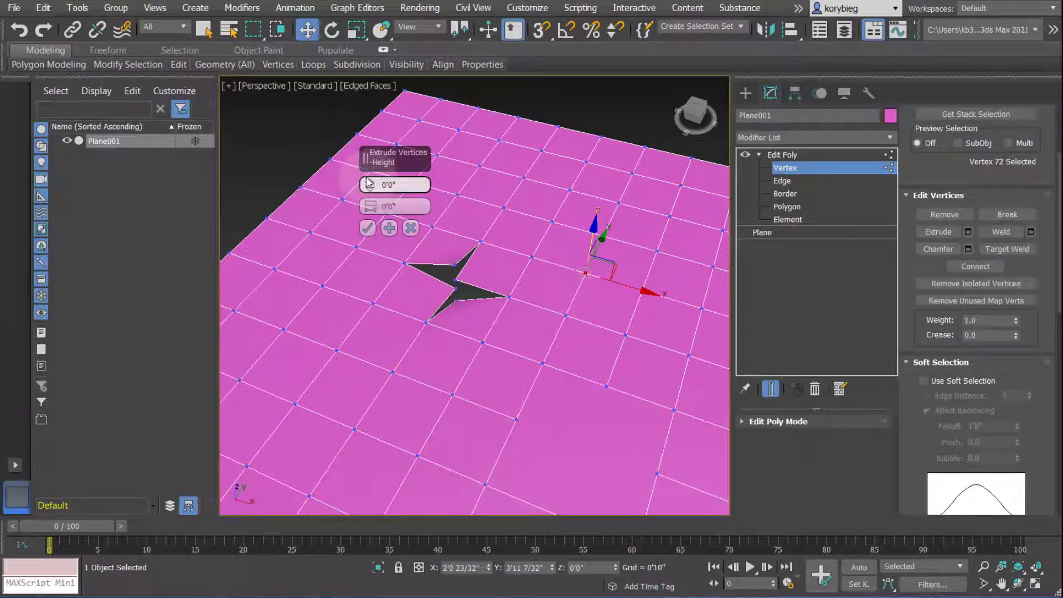
drag(370, 188, 343, 88)
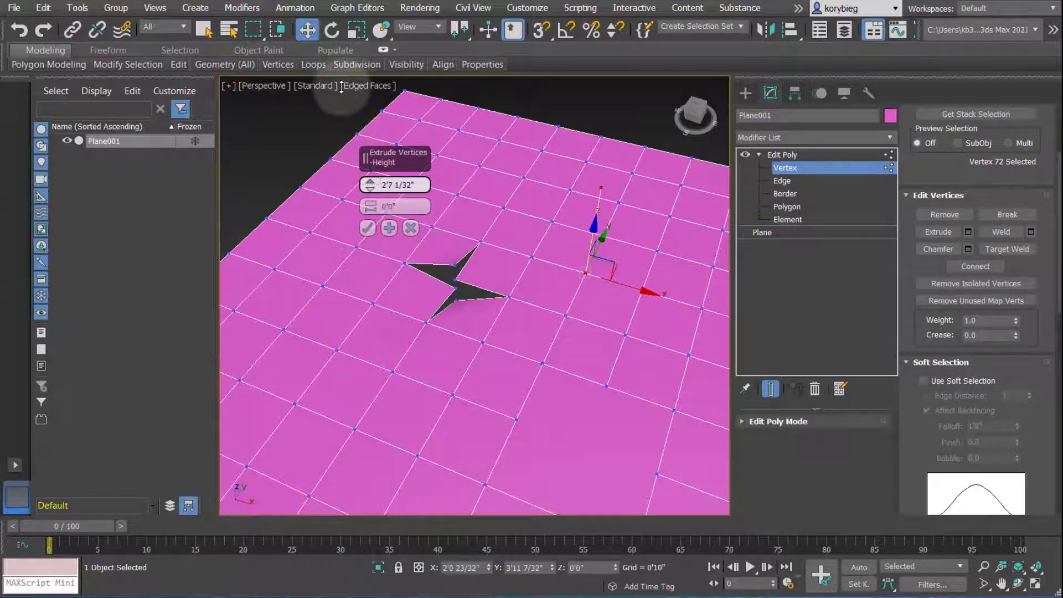
drag(373, 206, 372, 188)
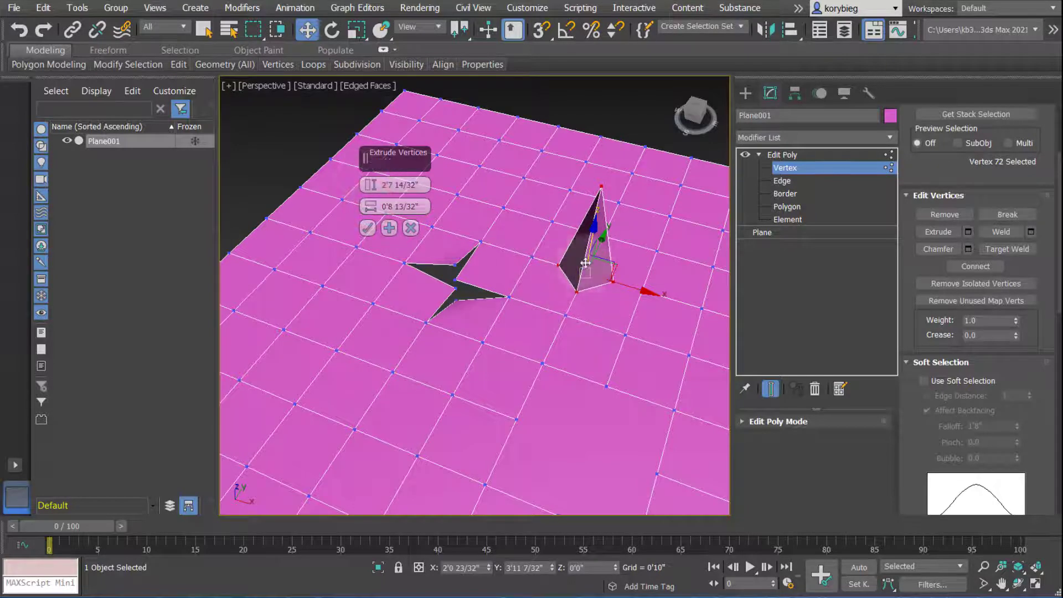
middle_drag(421, 257, 387, 254)
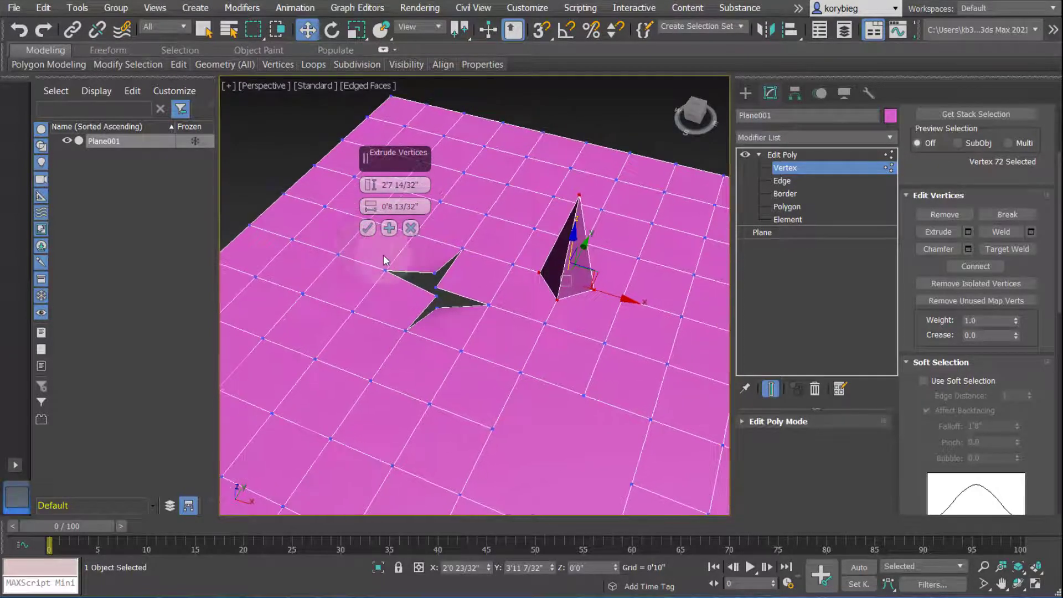
click(368, 228)
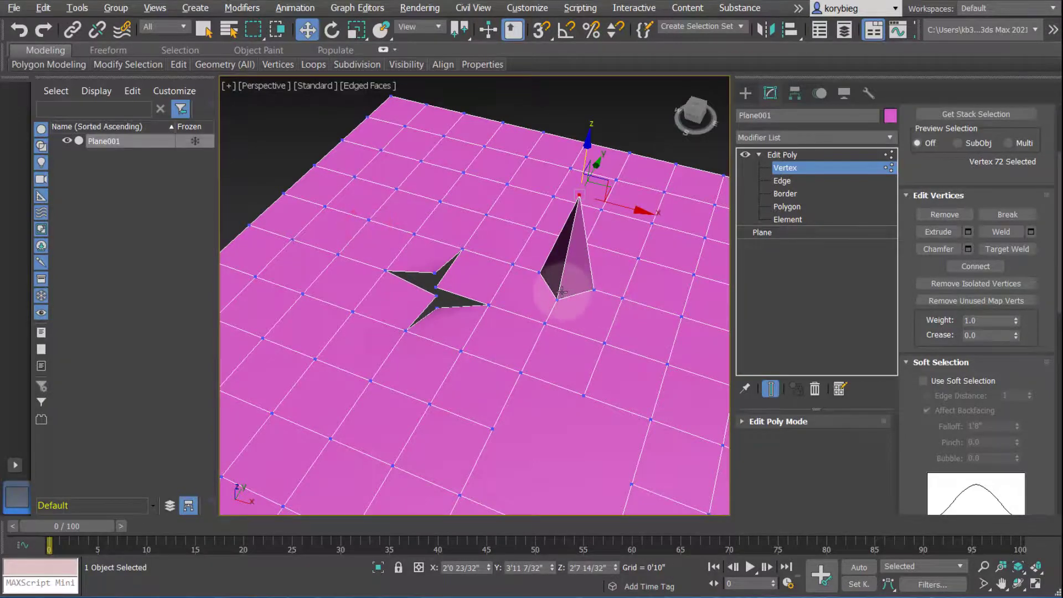
Weld the two middle split vertices of the star-shaped hole using a weld threshold of 0'5 16/32"
alt+middle_drag(560, 293, 546, 260)
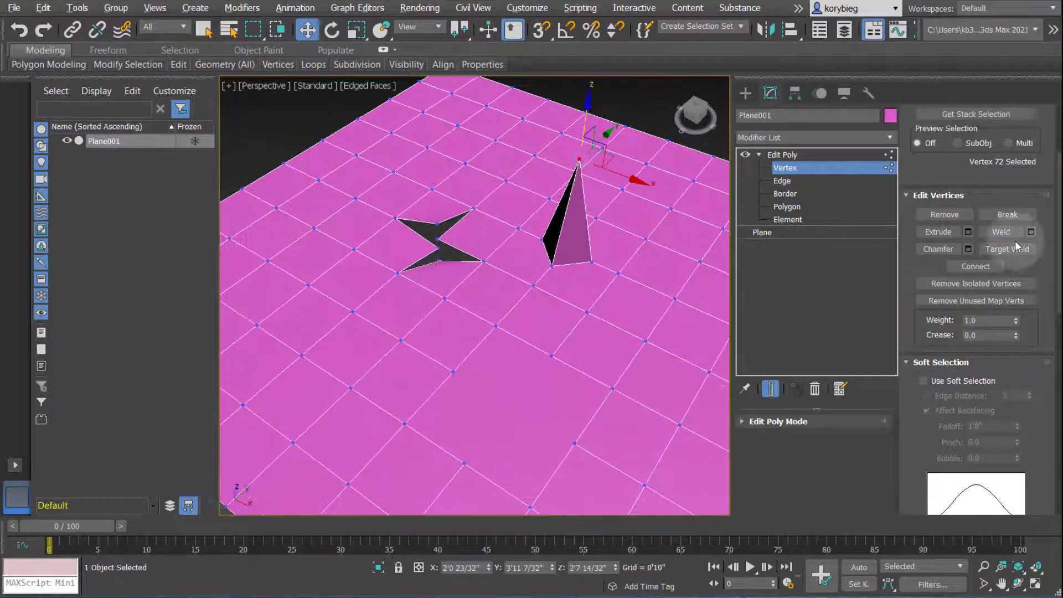
alt+middle_drag(486, 323, 538, 322)
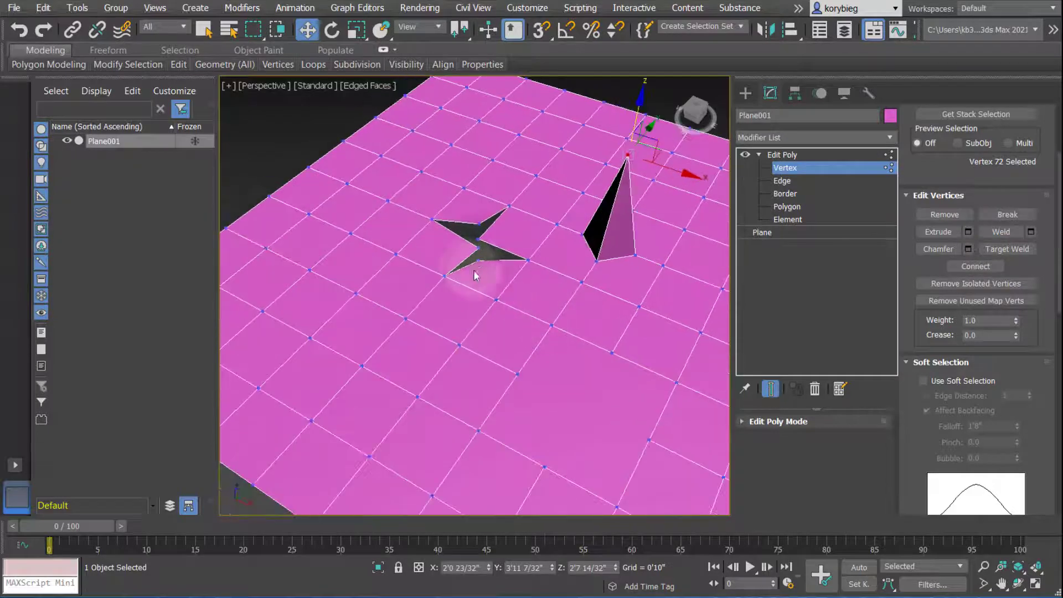
scroll(479, 238, up, 4)
key(q)
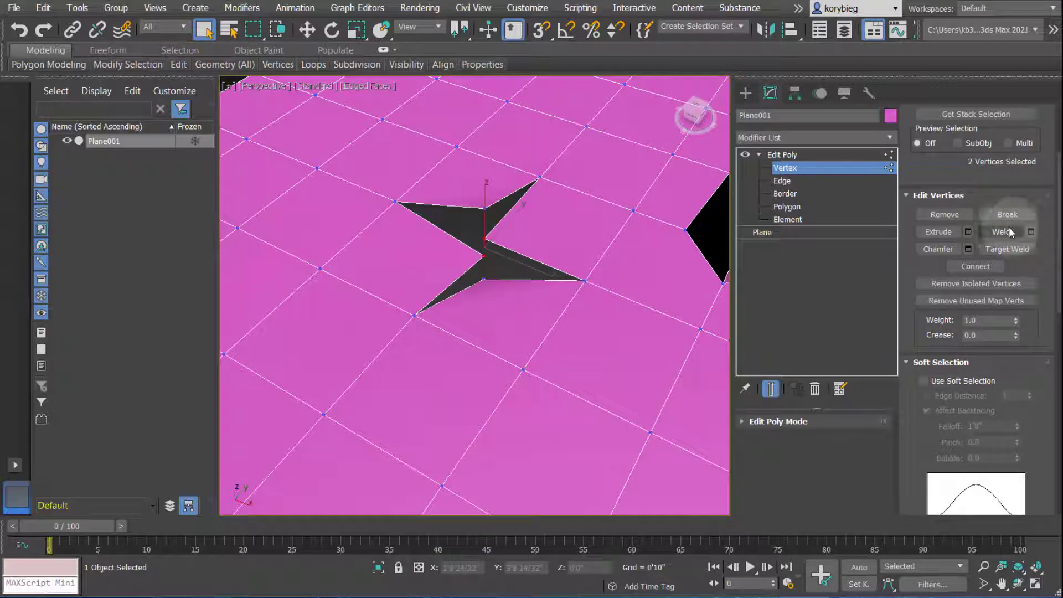
click(1031, 231)
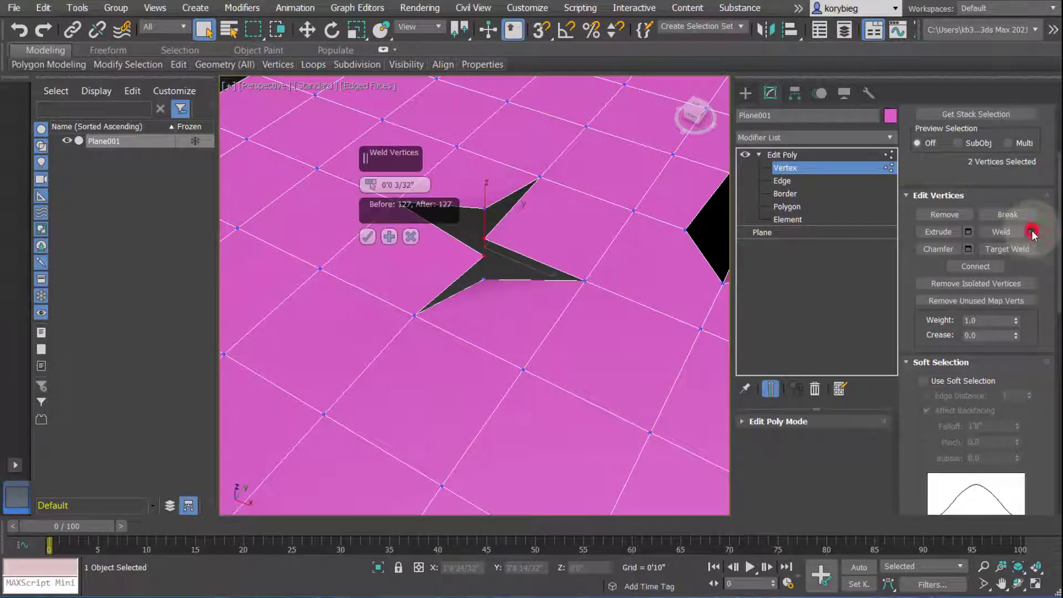
drag(388, 159, 314, 217)
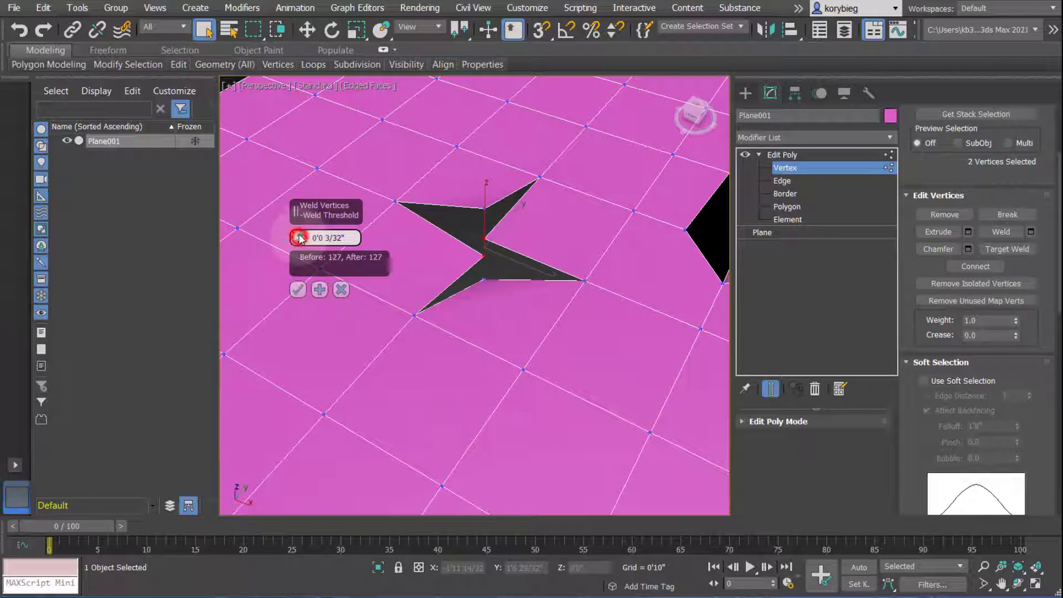
drag(300, 238, 299, 220)
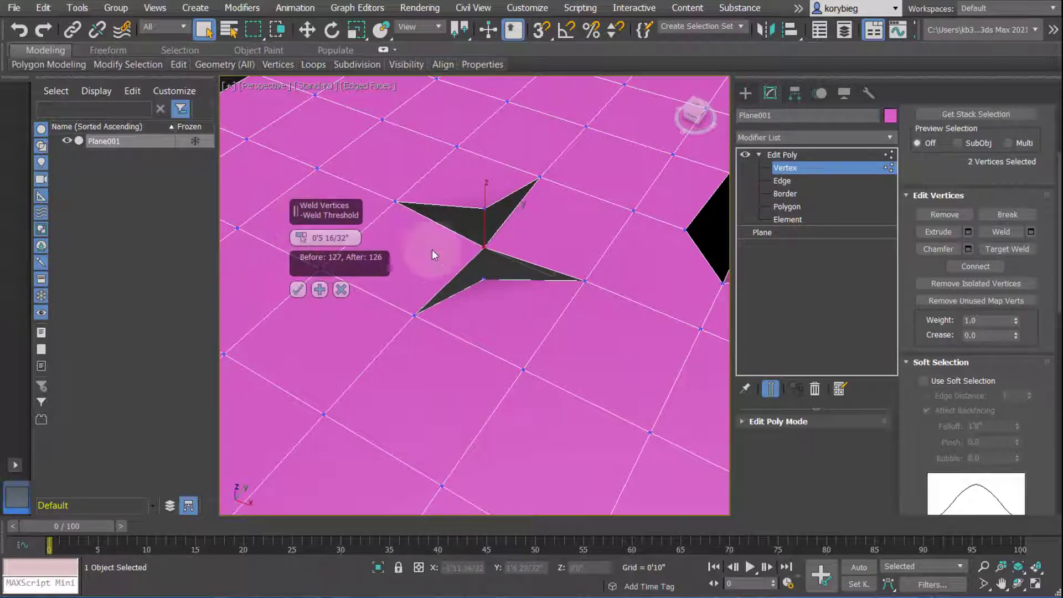
click(470, 228)
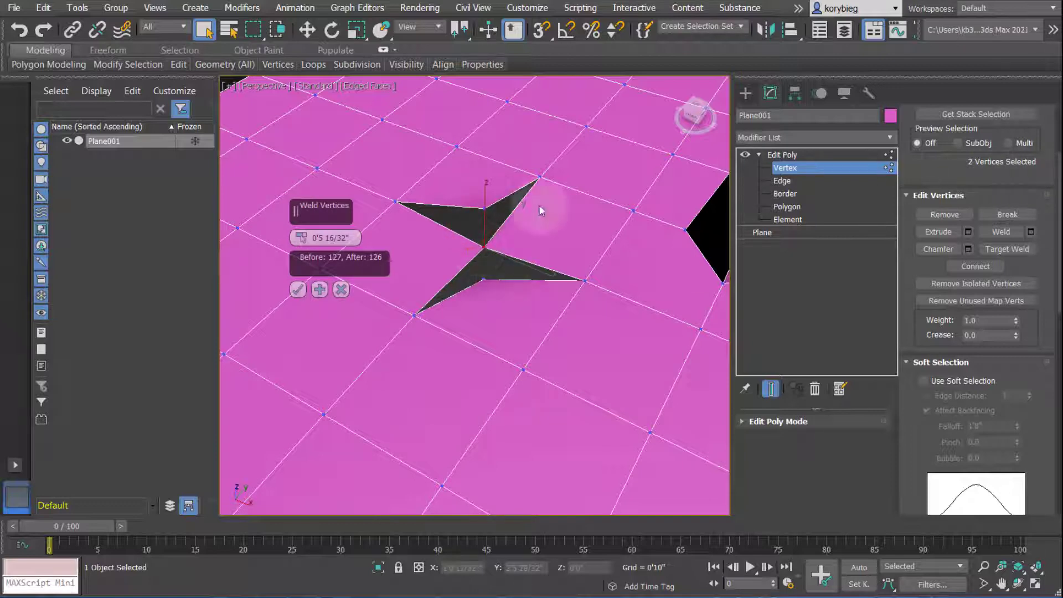
click(298, 290)
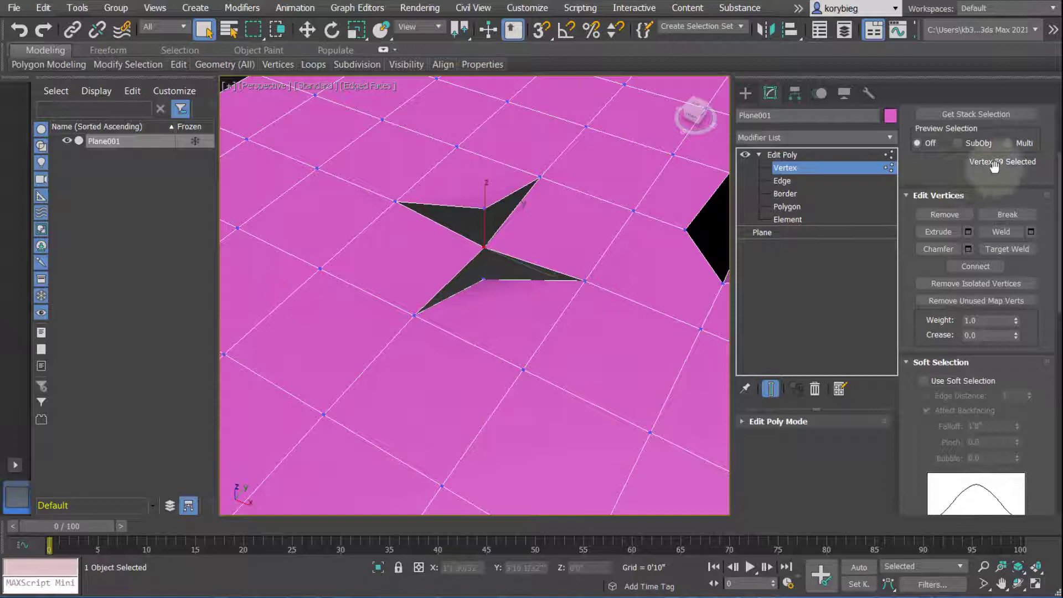
Chamfer the grid vertex in front of the star-shaped hole with an amount of 0'6 19/32" and 0 segments
alt+middle_drag(517, 279, 521, 263)
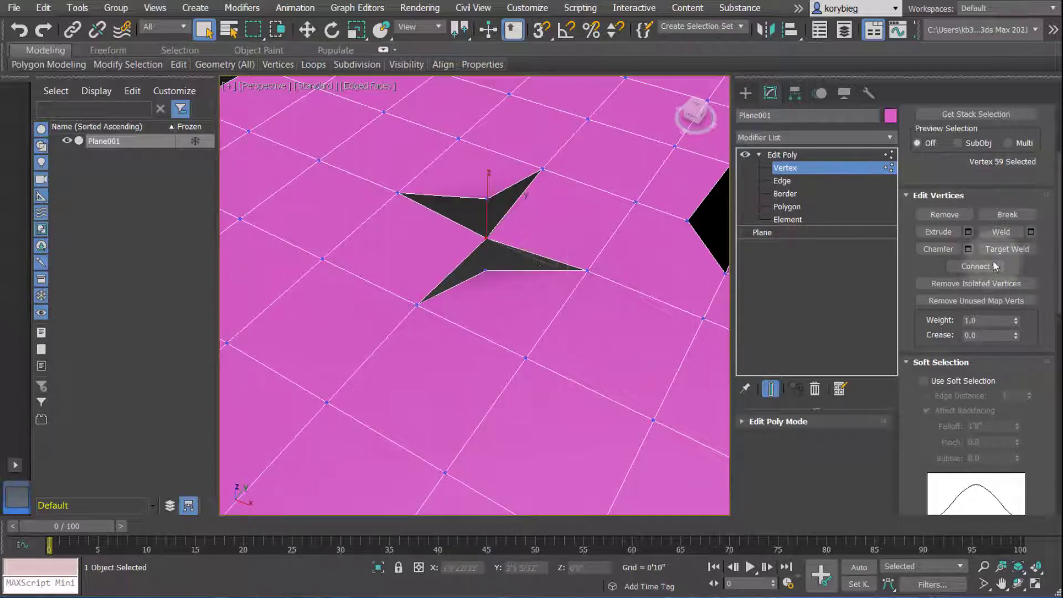
middle_drag(535, 308, 539, 261)
click(659, 358)
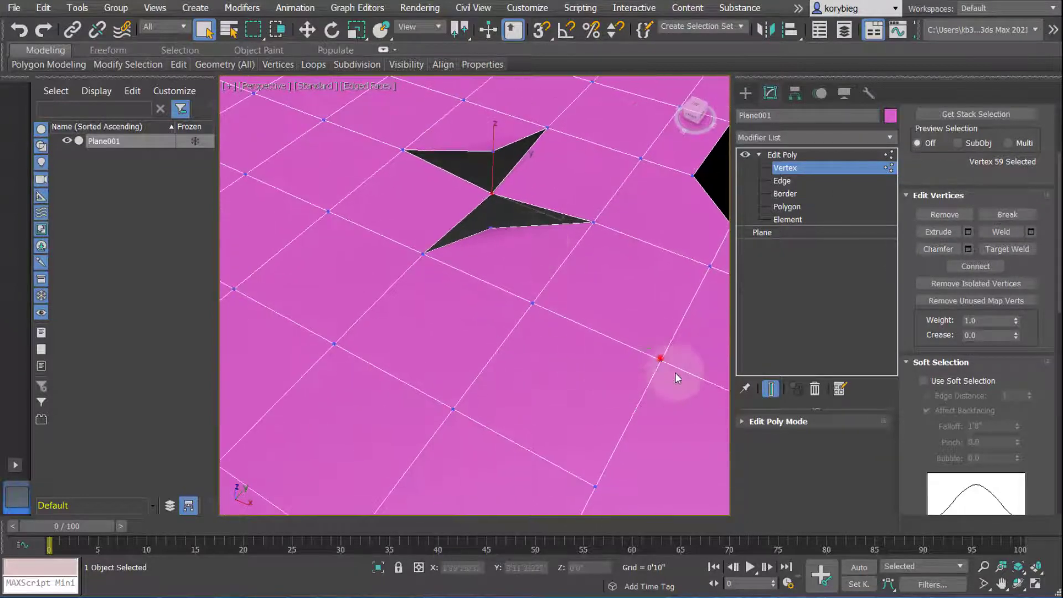
scroll(661, 379, down, 3)
middle_drag(660, 381, 561, 361)
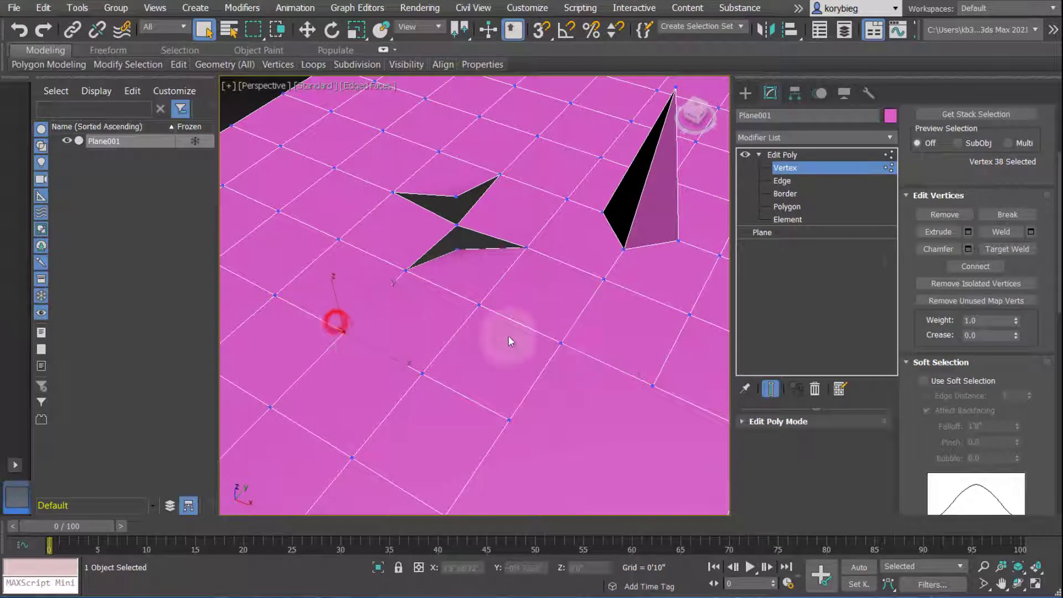
click(968, 249)
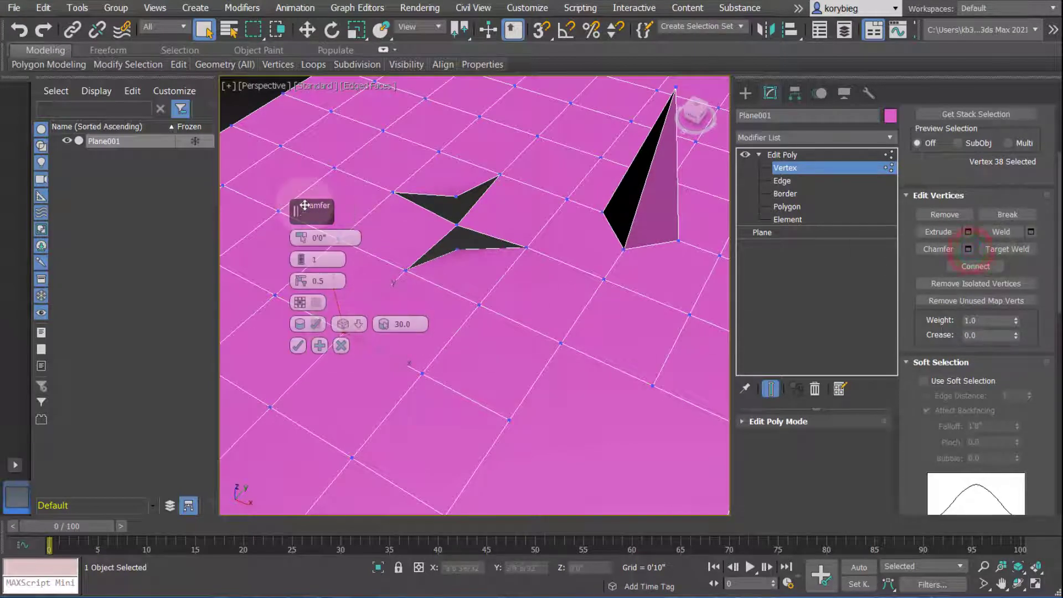
drag(304, 205, 532, 259)
drag(499, 293, 498, 289)
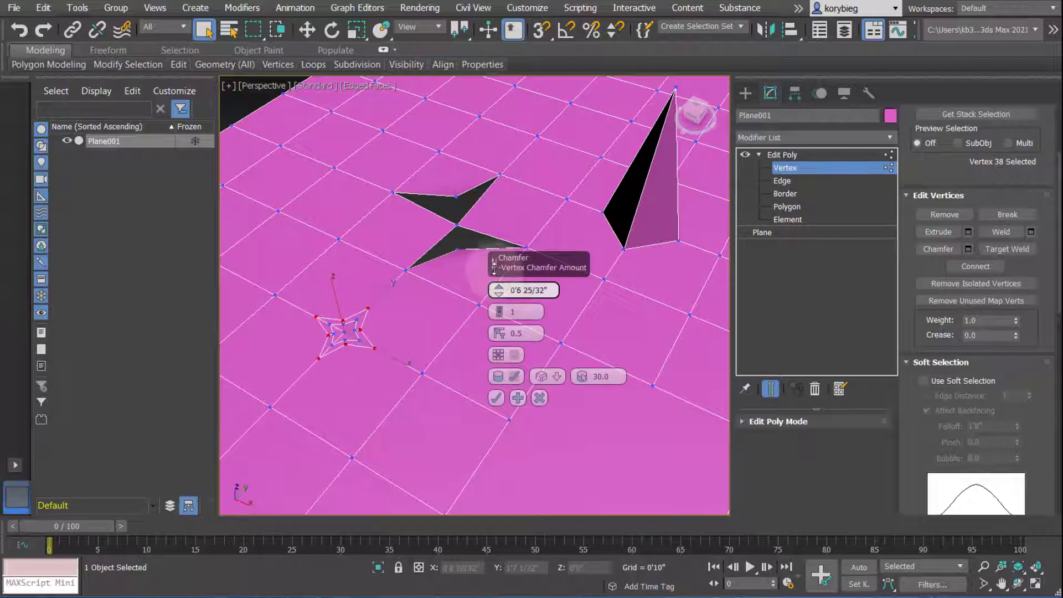
click(499, 318)
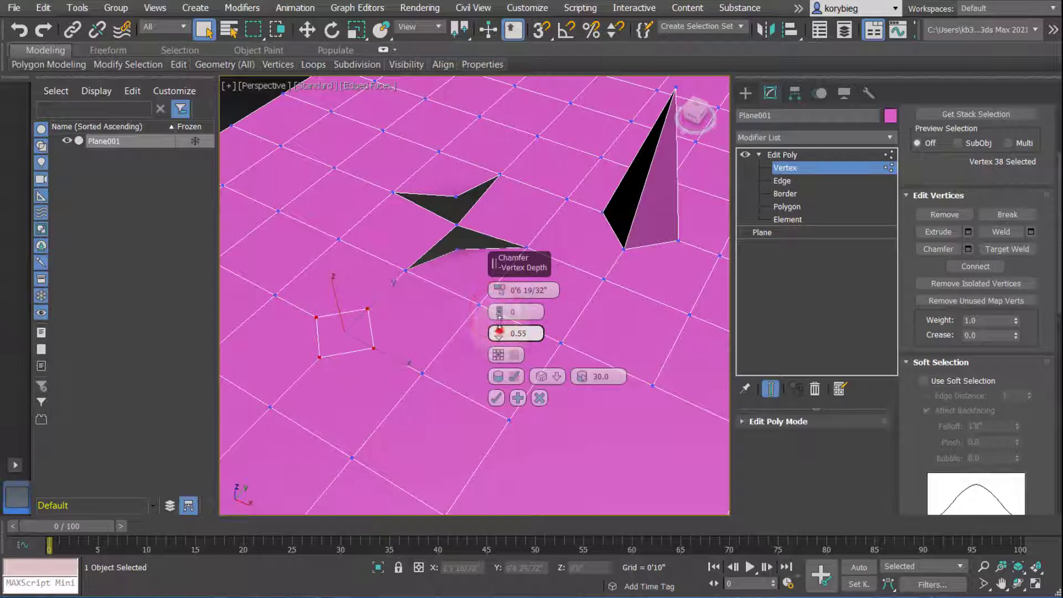
Set the chamfer's vertex depth to 0.515, toggle Open Chamfer on and back off, and apply the chamfer
drag(500, 324, 498, 335)
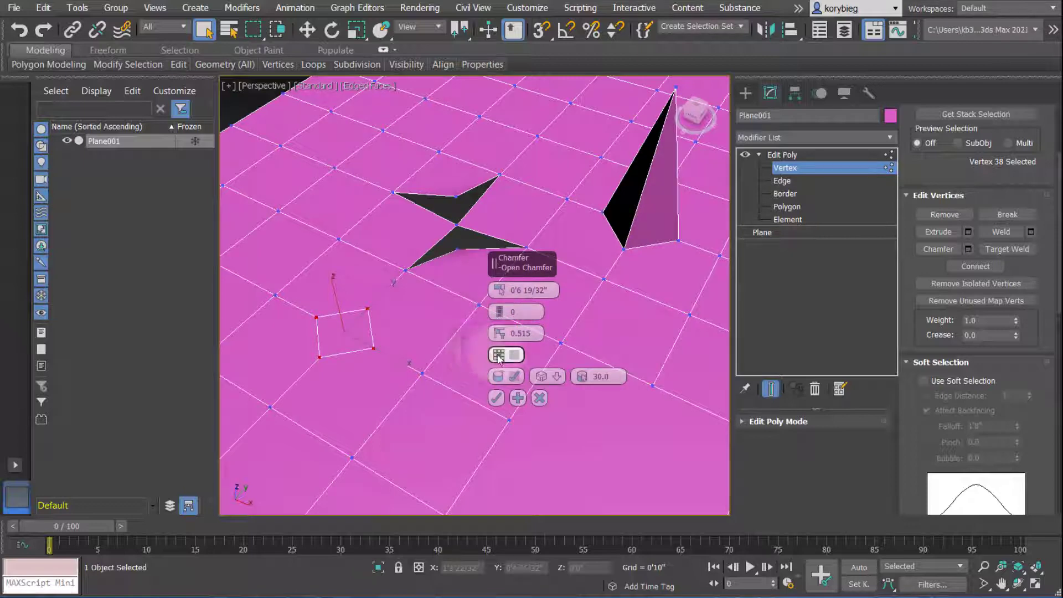
click(499, 355)
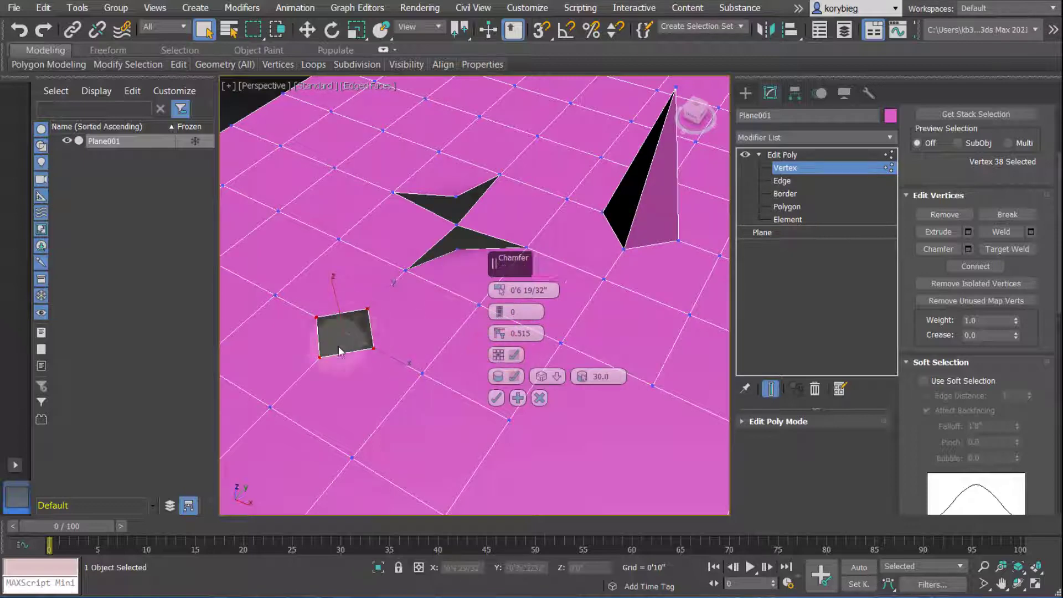
click(499, 355)
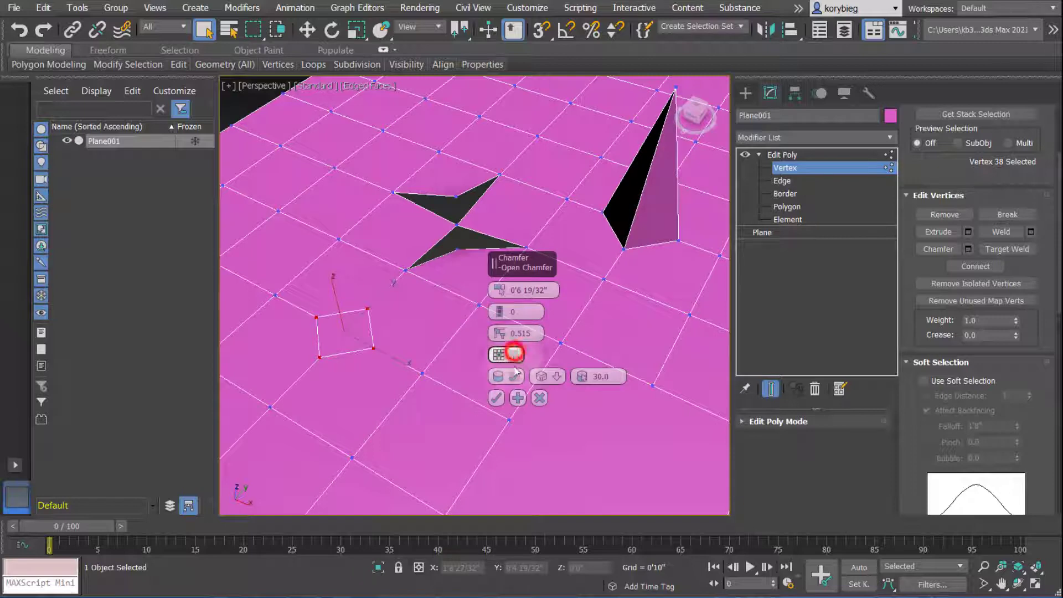
click(497, 398)
Connect the two opposite vertices across the large face left by the removed vertex
alt+middle_drag(475, 361, 498, 329)
scroll(498, 329, down, 5)
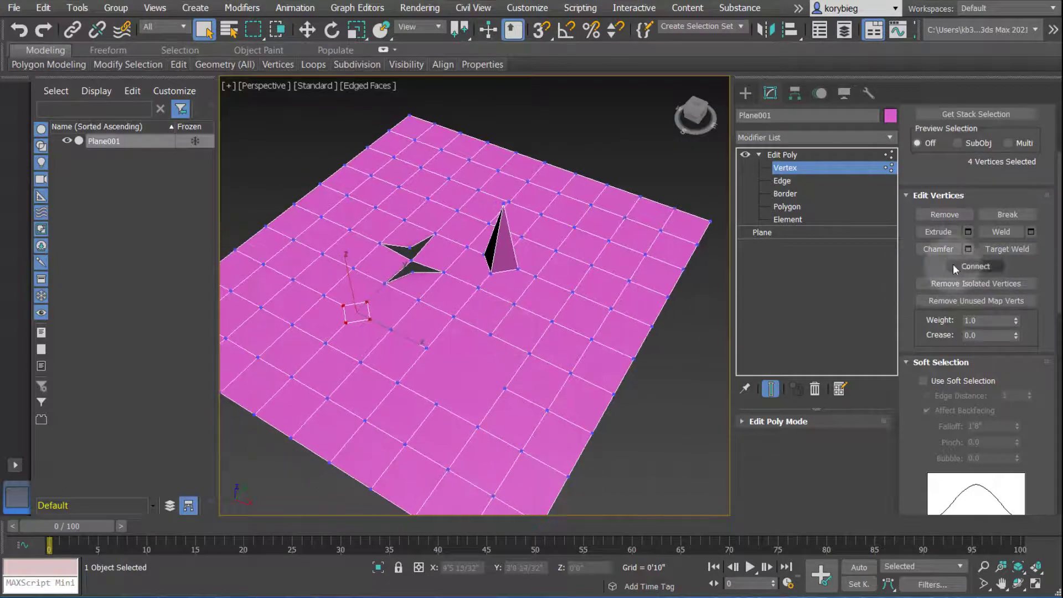
scroll(459, 348, up, 2)
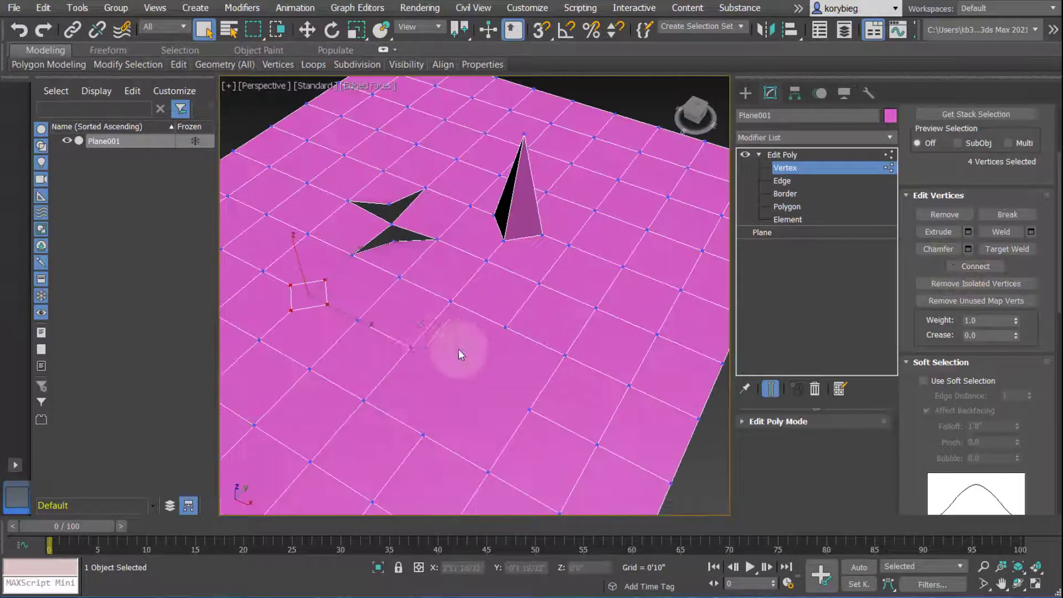
click(410, 347)
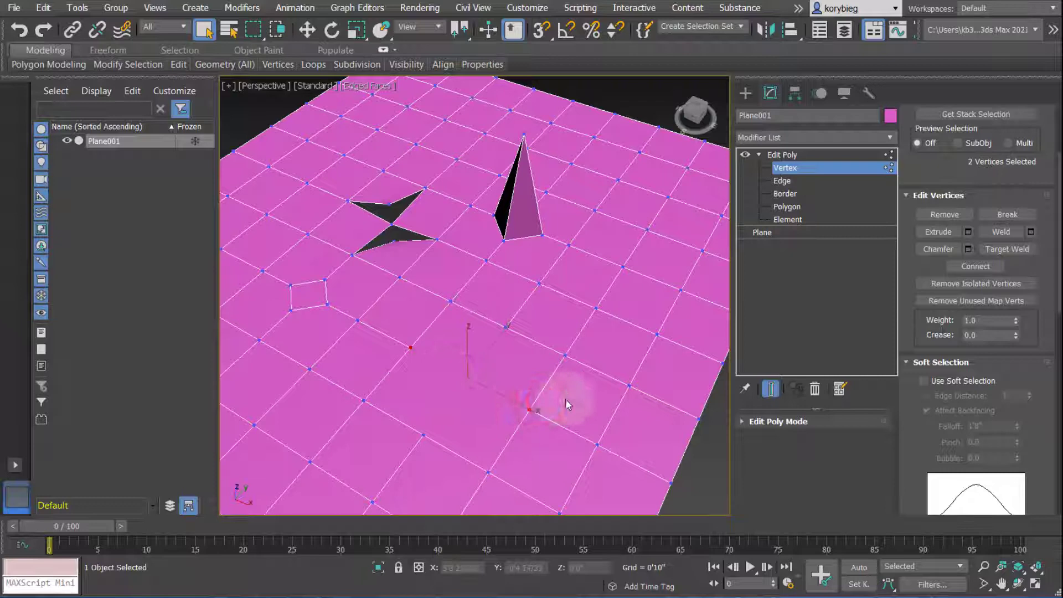
click(970, 269)
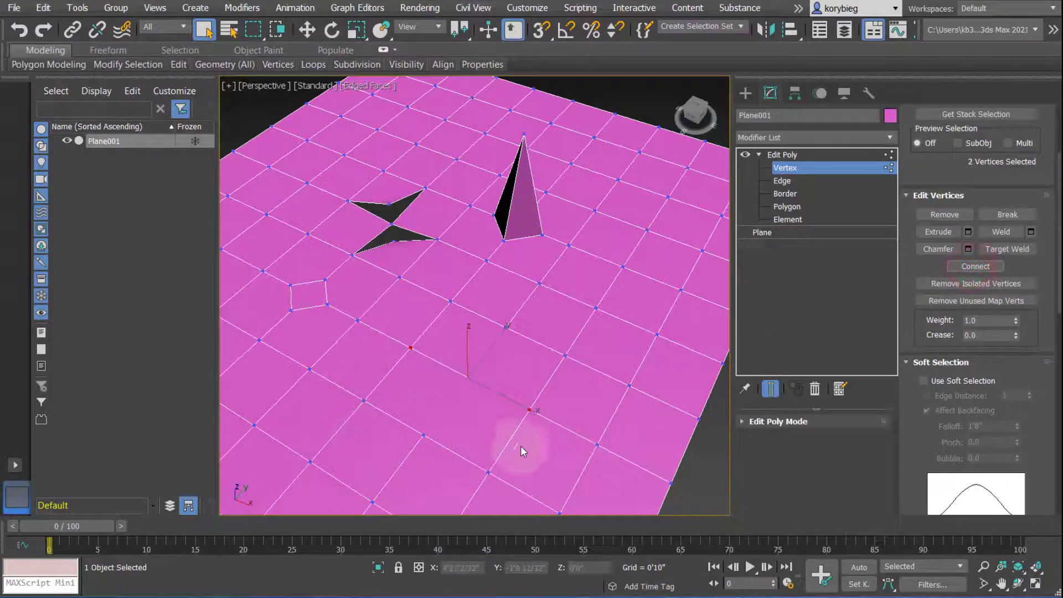
Connect two diagonally opposite vertices of the grid square in front of the extruded spike
alt+middle_drag(521, 446, 630, 416)
click(651, 397)
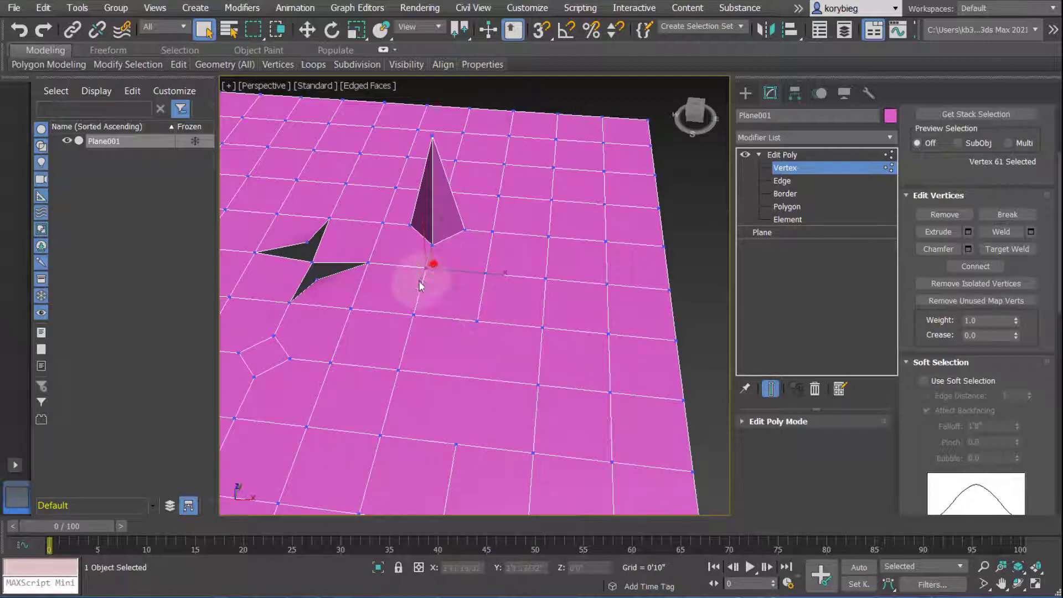
ctrl+click(477, 320)
click(984, 267)
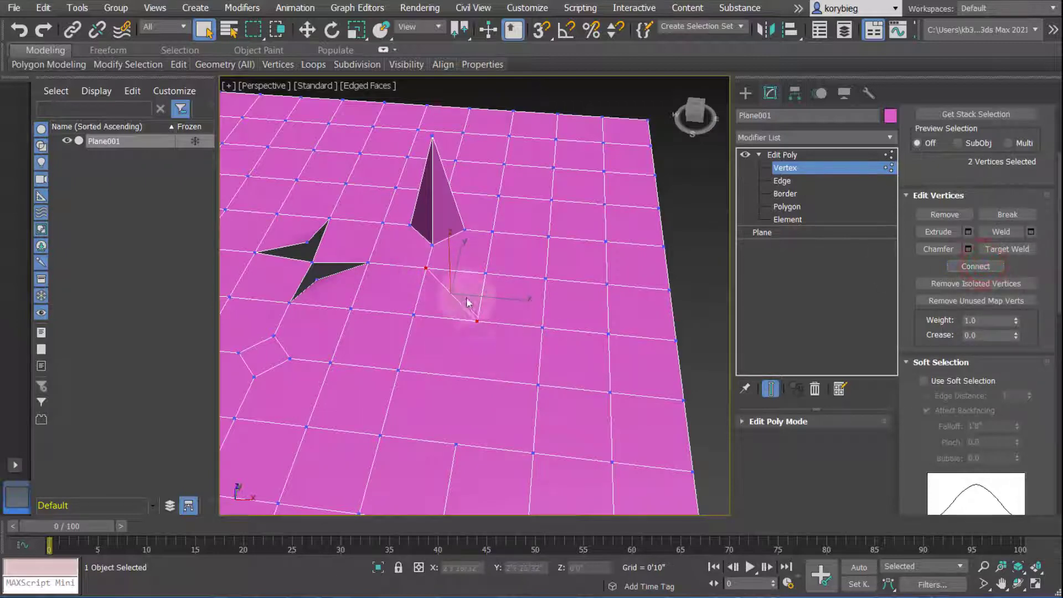
Display the Edit Poly Mode options and select a grid vertex beside the extruded spike
middle_drag(451, 338, 494, 330)
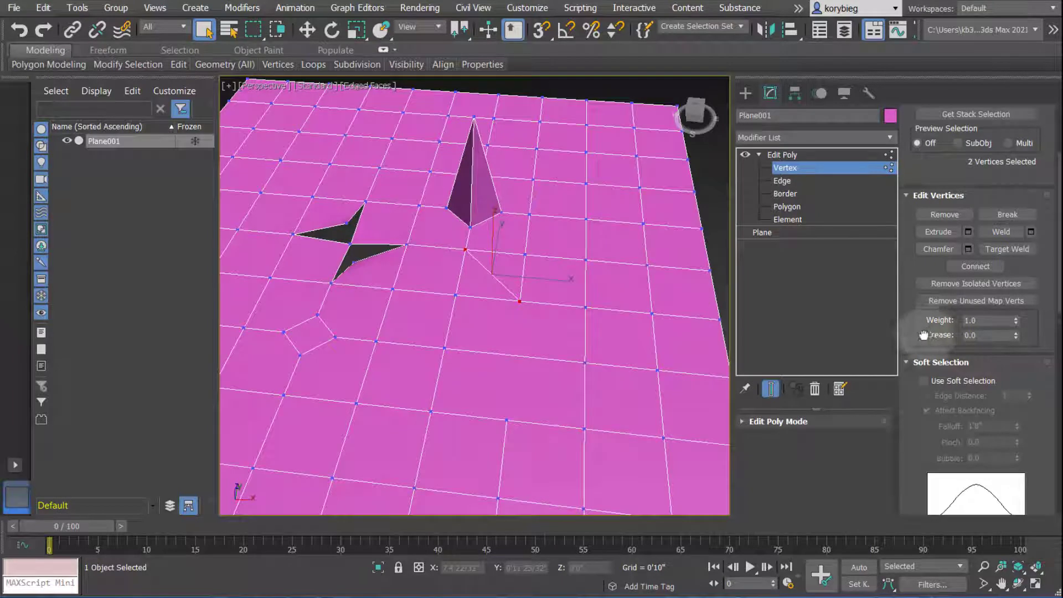
drag(921, 332, 889, 181)
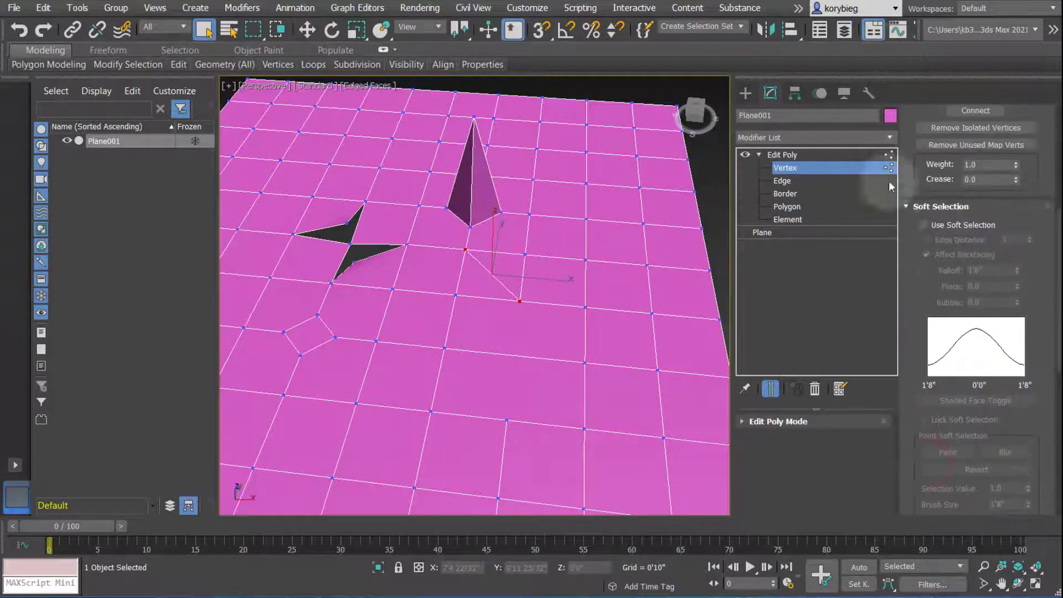
scroll(910, 151, up, 5)
click(749, 421)
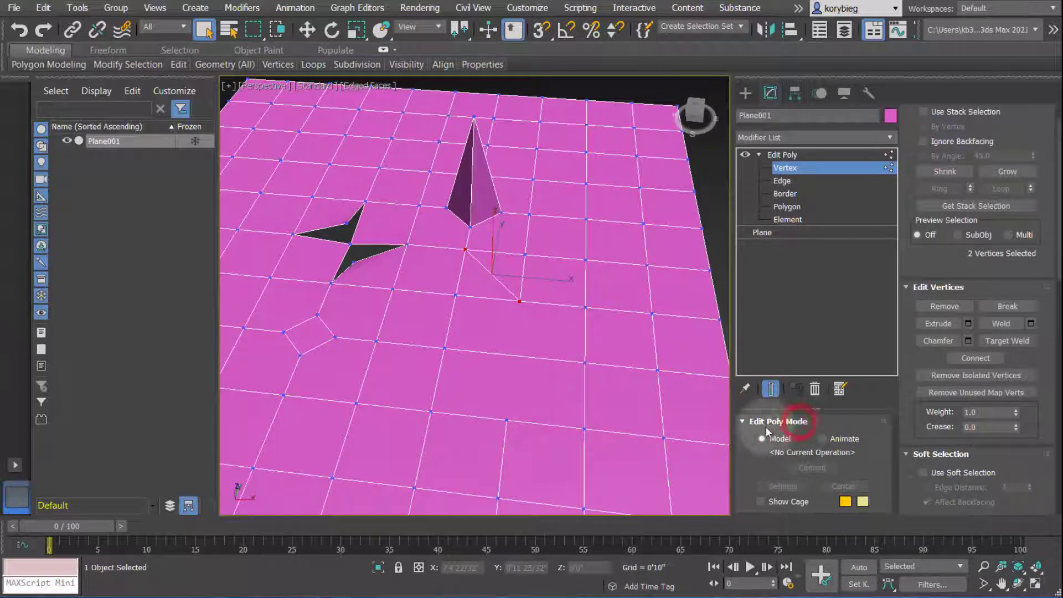
middle_drag(476, 271, 442, 279)
click(555, 221)
middle_drag(578, 262, 518, 281)
Add a second Edit Poly modifier above the first one and enter its Vertex level
click(780, 155)
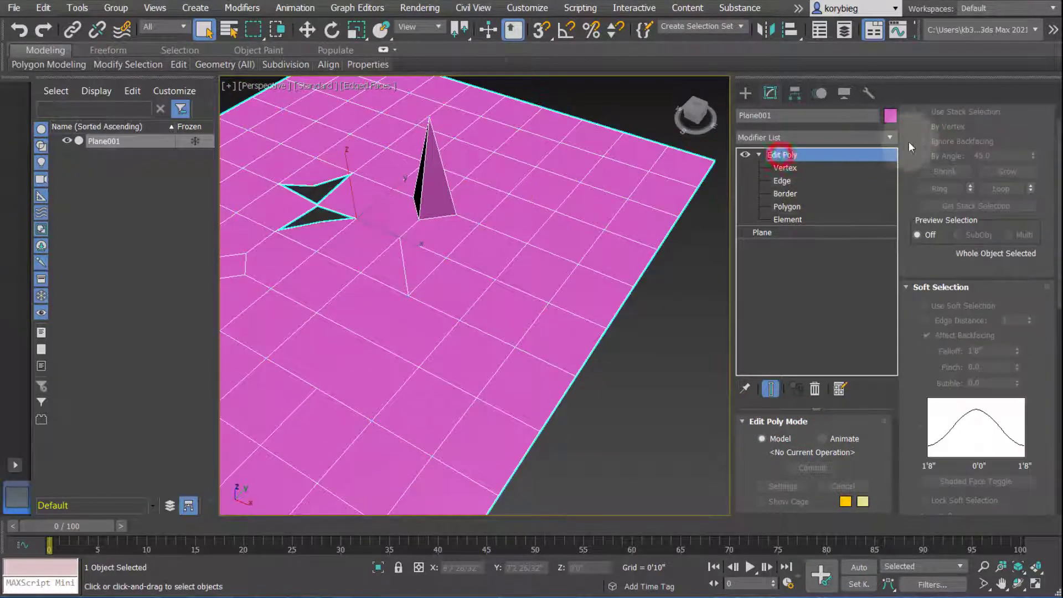
click(889, 138)
scroll(792, 460, down, 5)
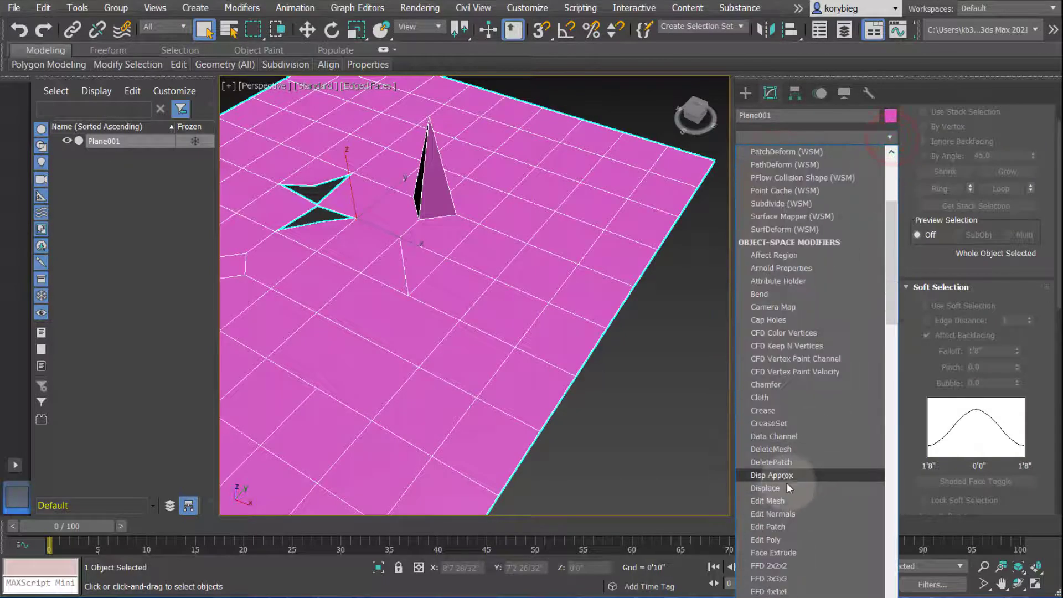
click(767, 538)
click(759, 156)
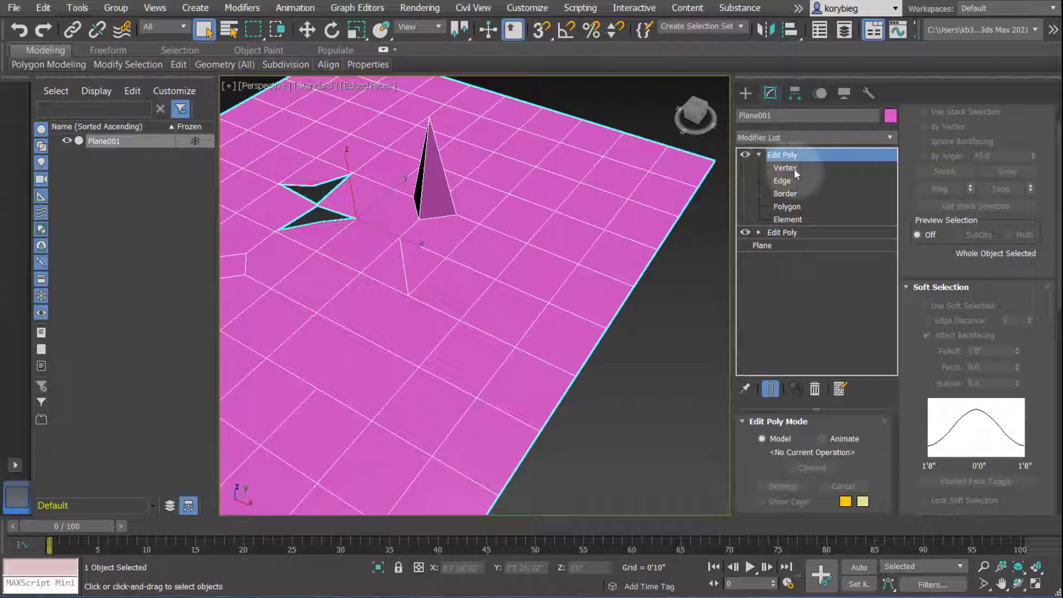
click(792, 167)
Select four separate grid vertices in the flat area beyond the extruded spike
middle_drag(400, 183, 379, 200)
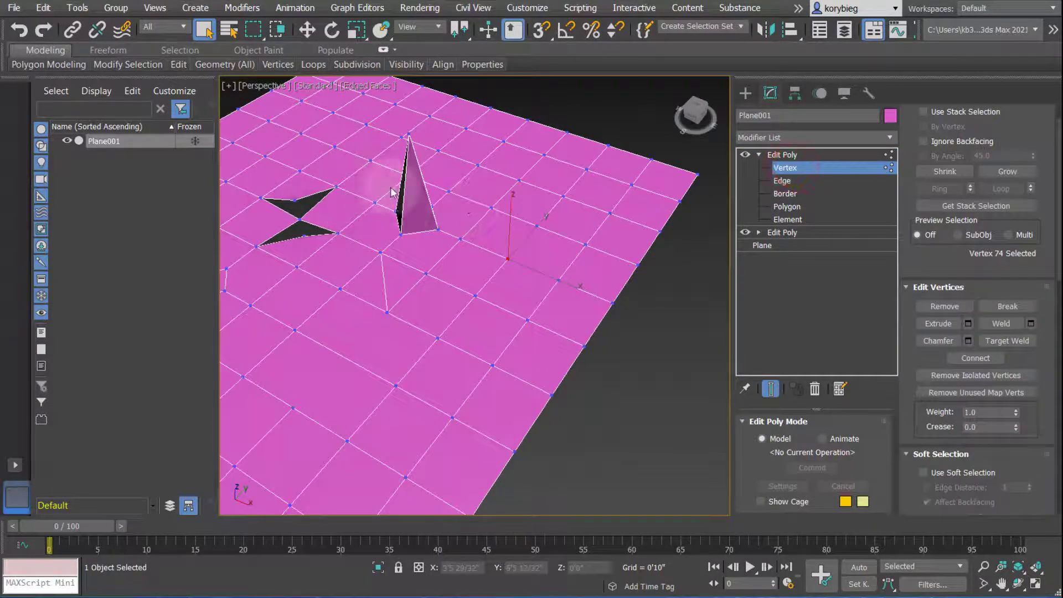
middle_drag(515, 227, 491, 243)
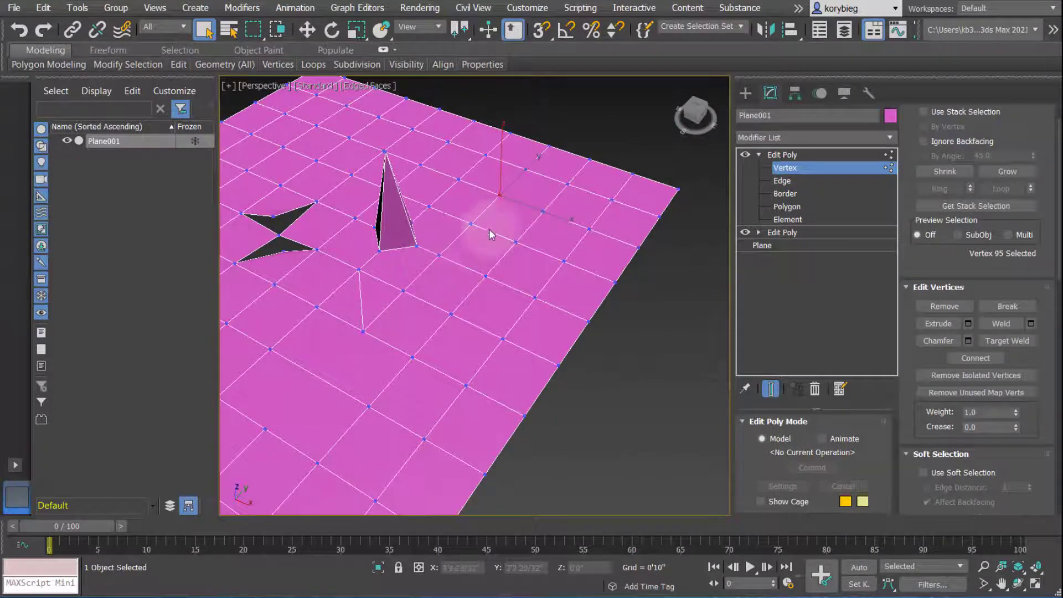
middle_drag(421, 227, 415, 247)
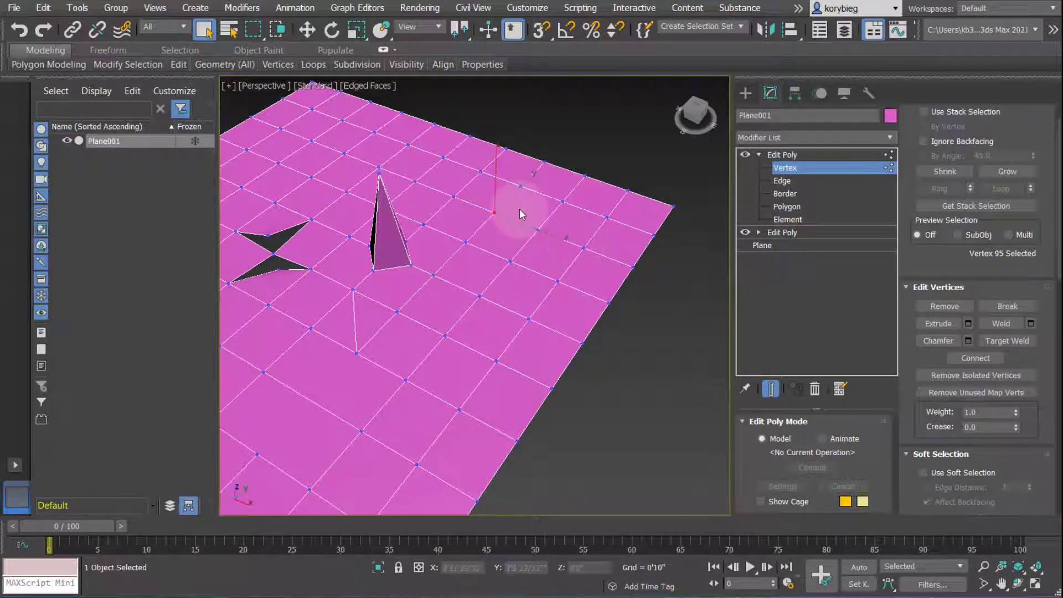
ctrl+click(512, 261)
ctrl+click(415, 181)
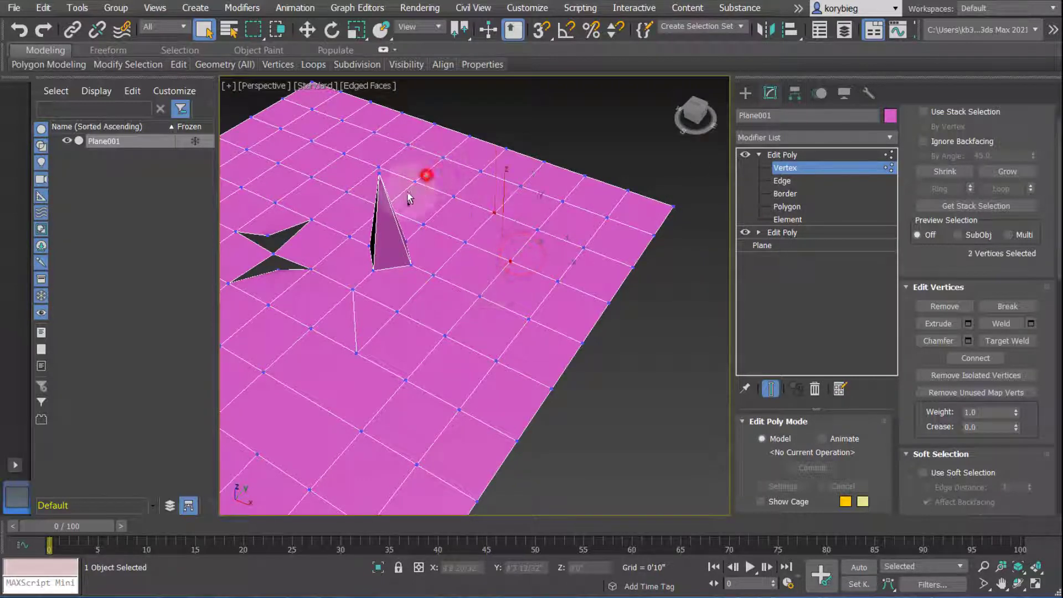
ctrl+click(562, 201)
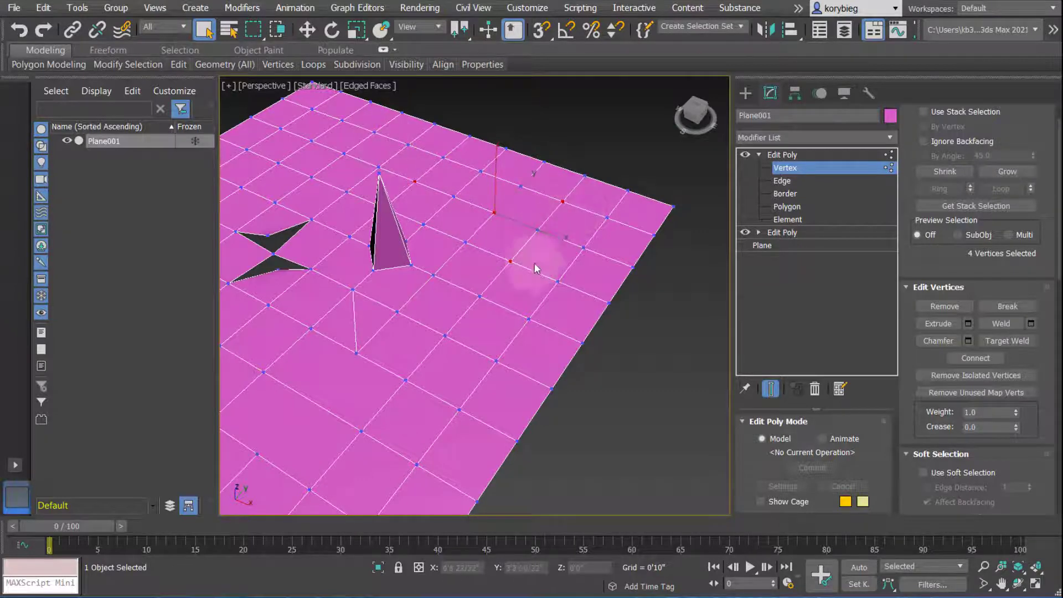
middle_drag(534, 265, 481, 290)
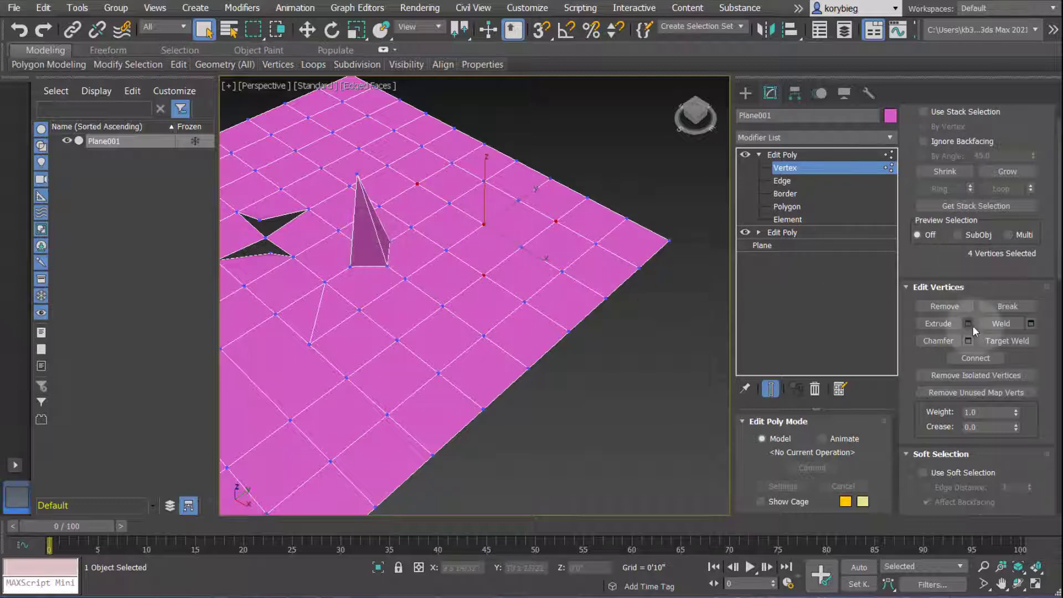
Switch Edit Poly to Animate mode and extrude the four selected vertices with height 1'8 13/32" and width 0'6 6/32"
click(839, 392)
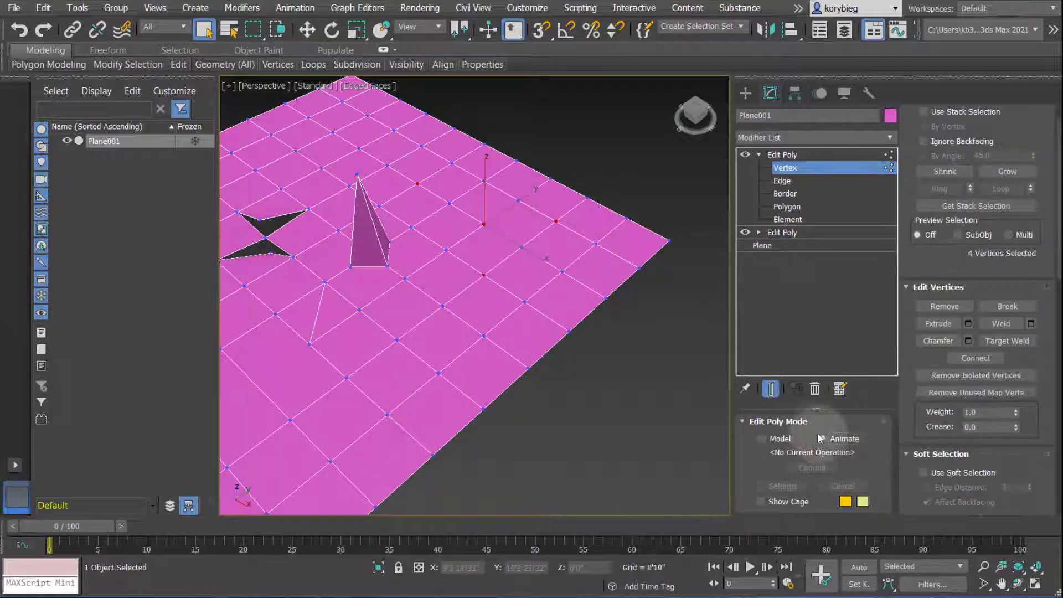
click(968, 323)
drag(498, 293, 492, 226)
drag(498, 312, 497, 292)
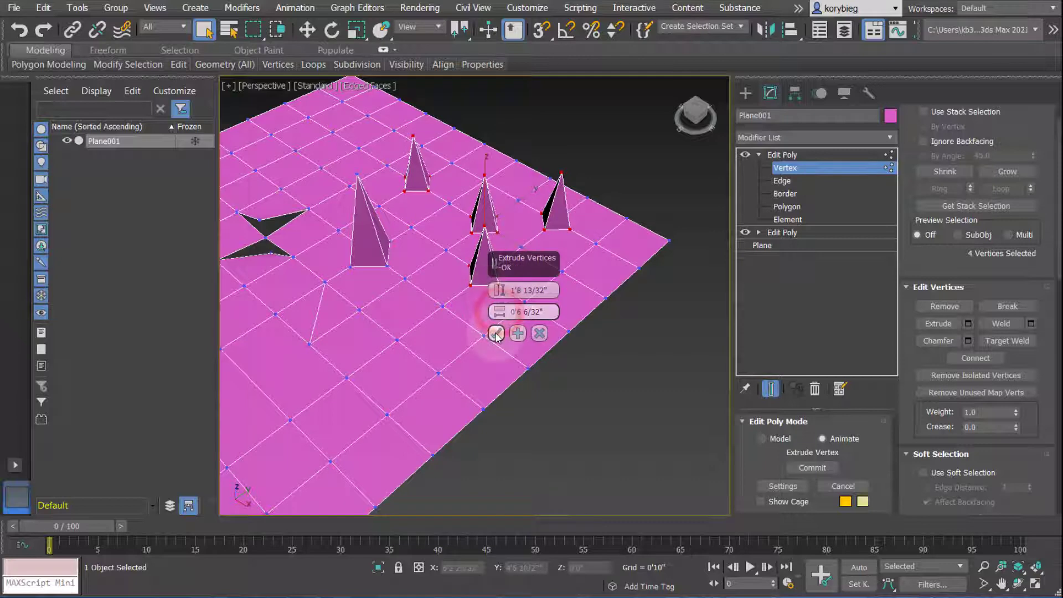
click(497, 334)
alt+middle_drag(563, 312, 601, 316)
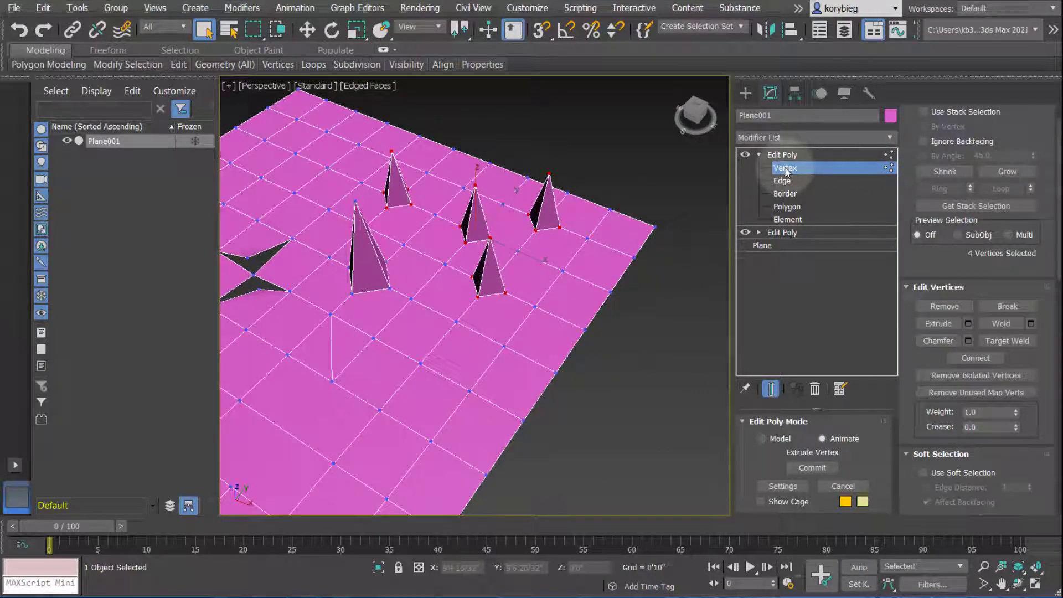
Add a third Edit Poly modifier on top of the stack
click(890, 138)
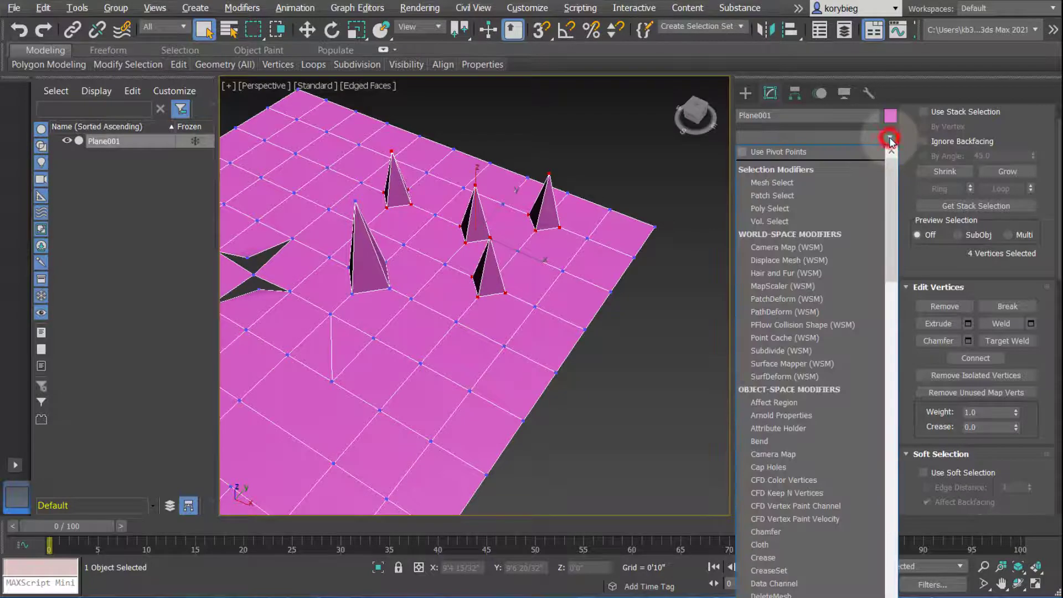
scroll(767, 554, down, 5)
click(765, 540)
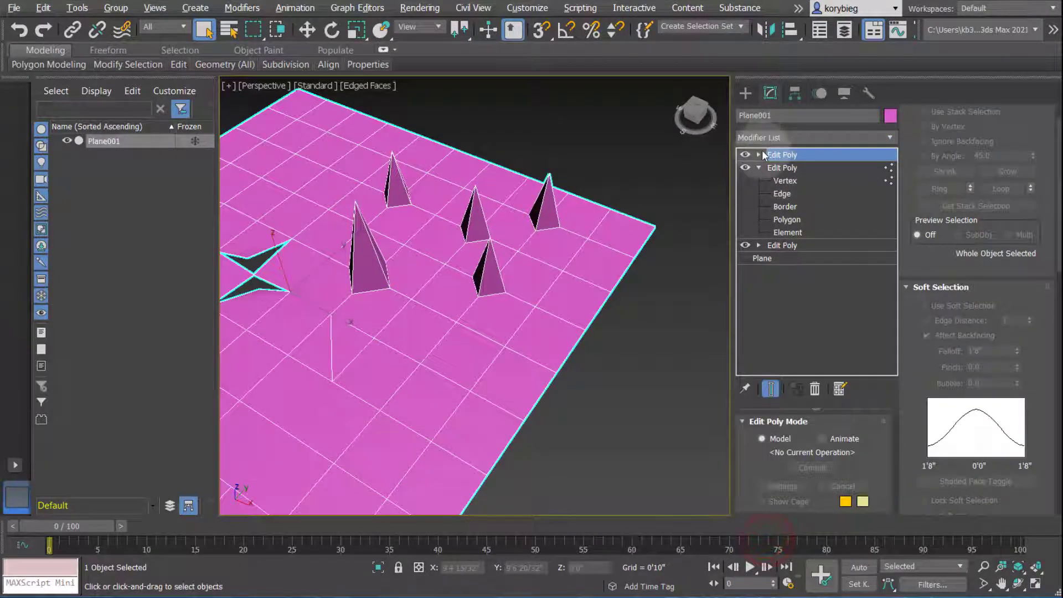
click(636, 180)
click(568, 230)
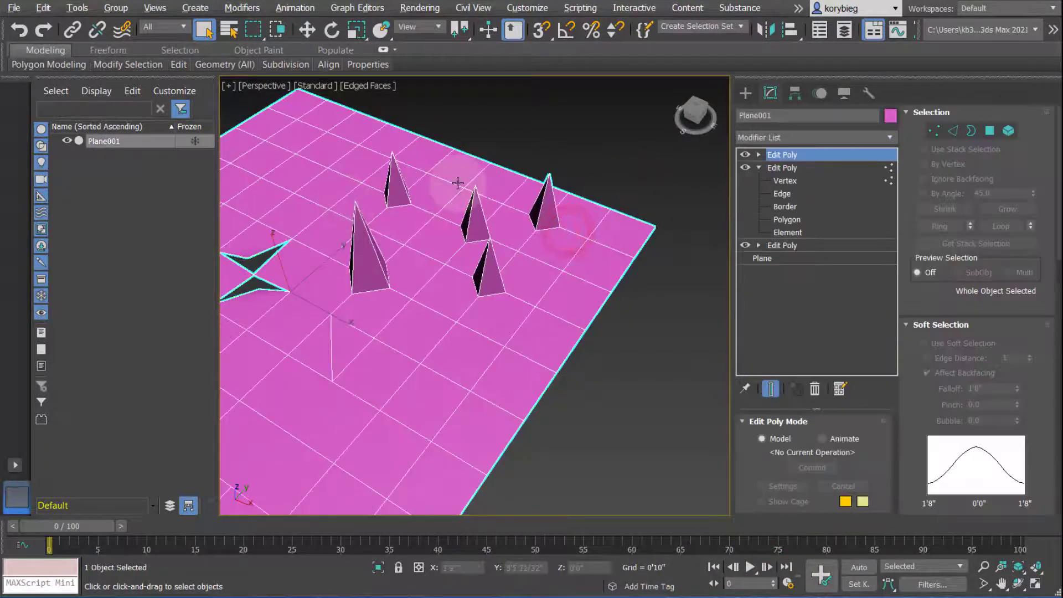
Reopen the middle Edit Poly's vertex extrusion settings and change the four spikes to height 2'2 13/32" and width 0'9 31/32"
click(790, 176)
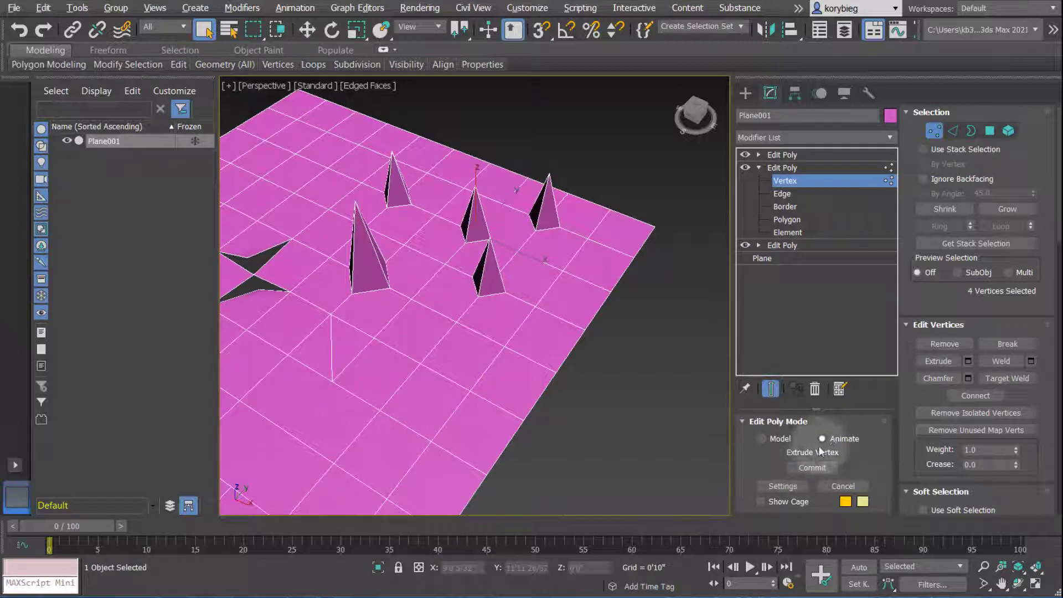
click(779, 487)
drag(515, 259, 576, 356)
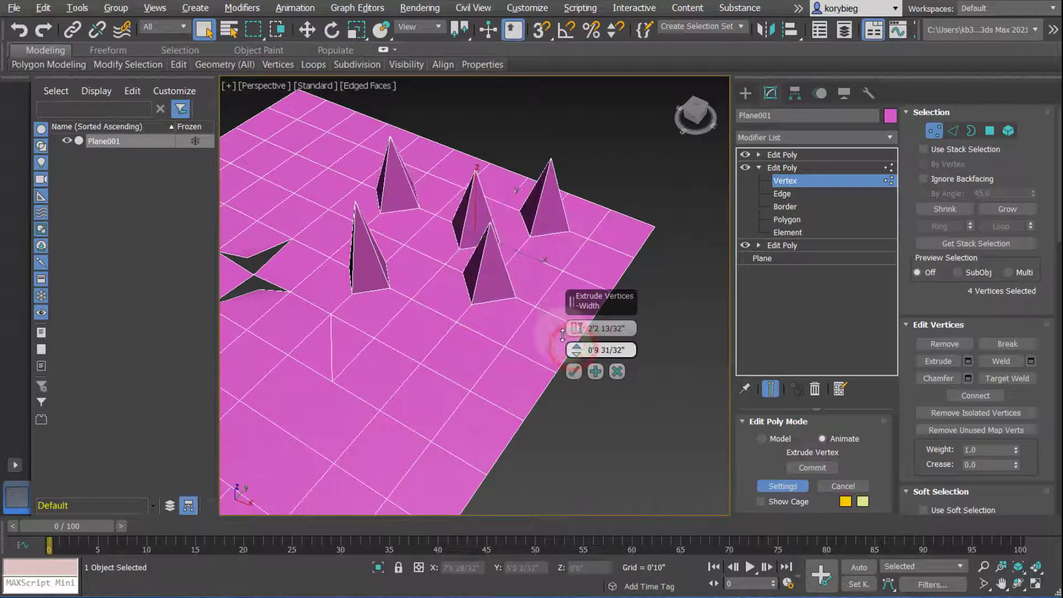
click(574, 374)
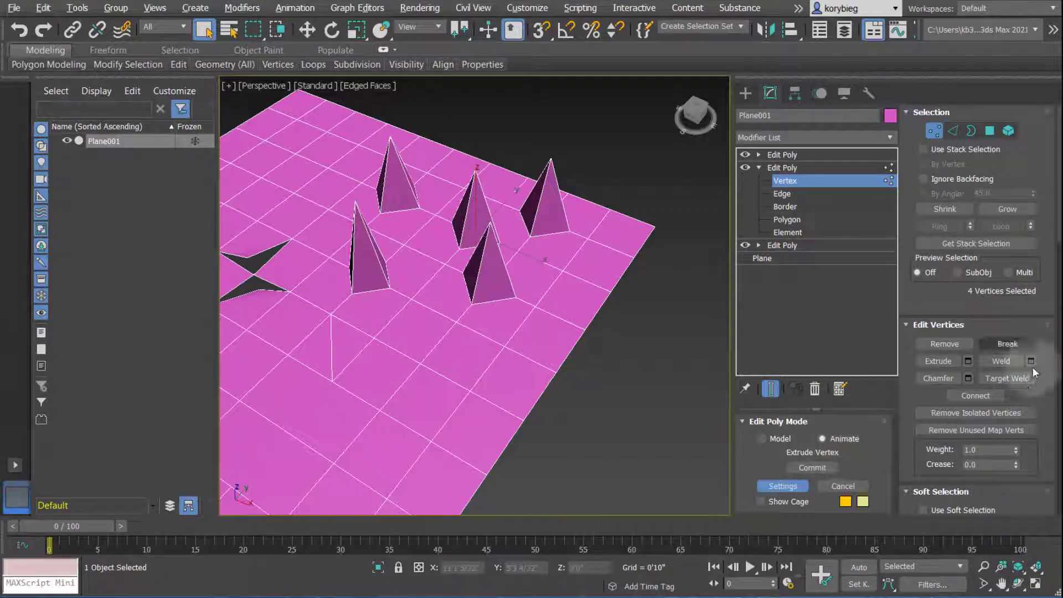
click(786, 156)
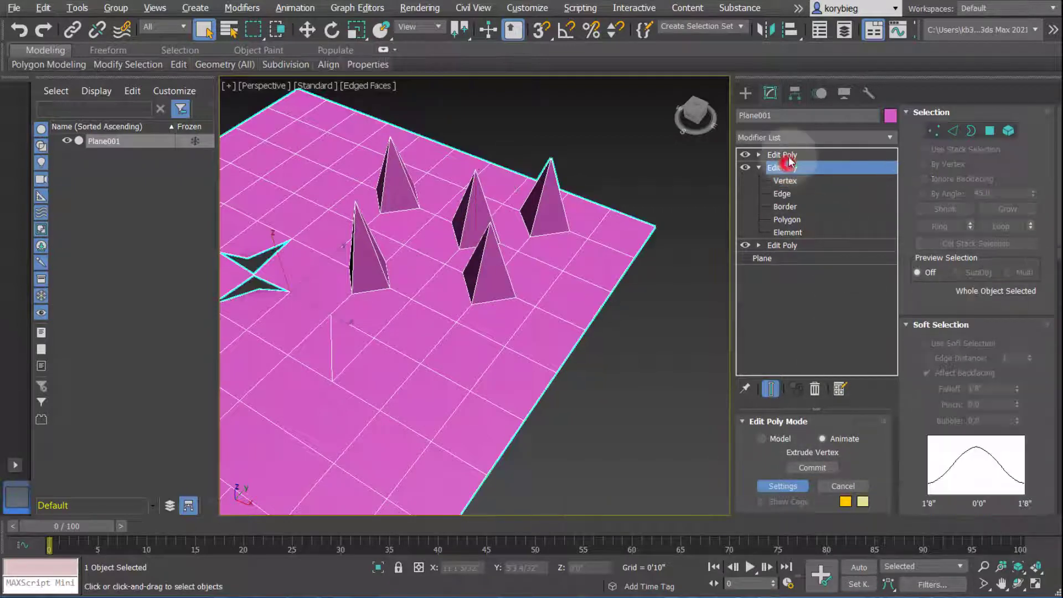